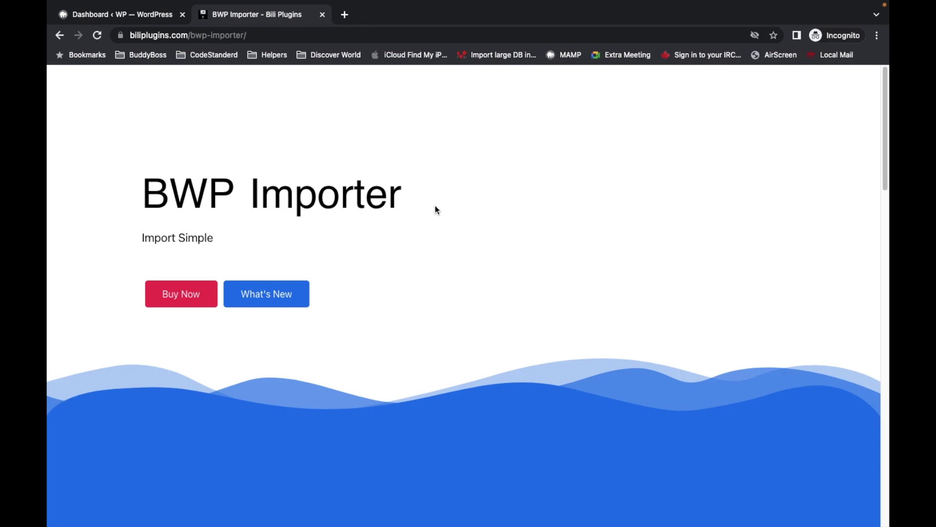
- Check the empty Books list and the fields on a new book's edit screen
click(134, 16)
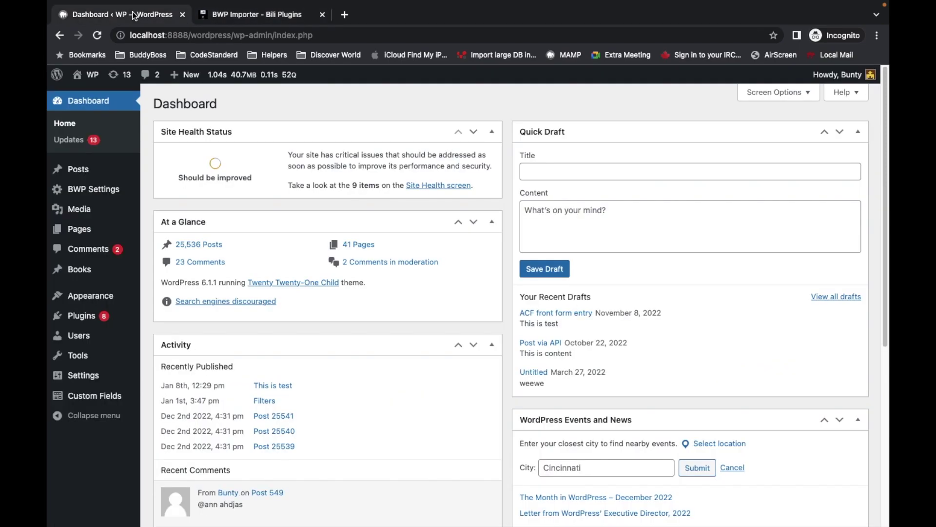
click(65, 269)
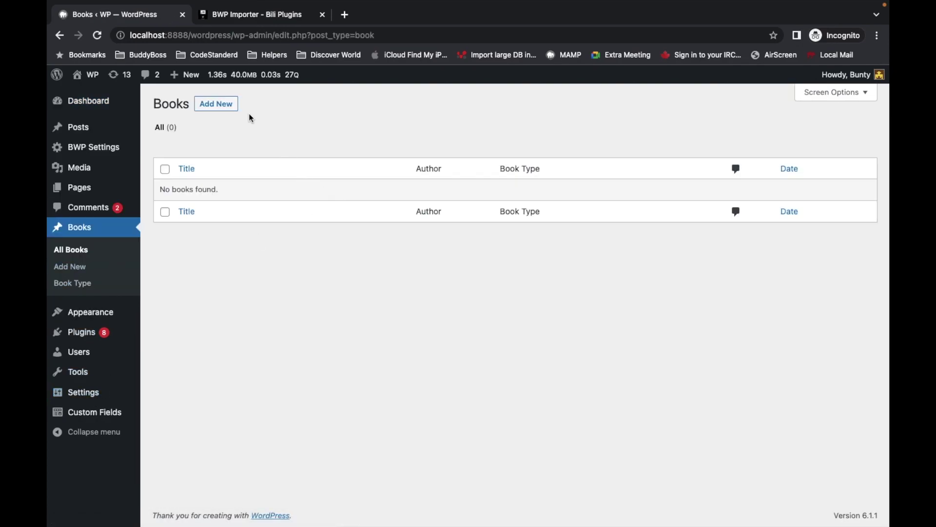
click(229, 109)
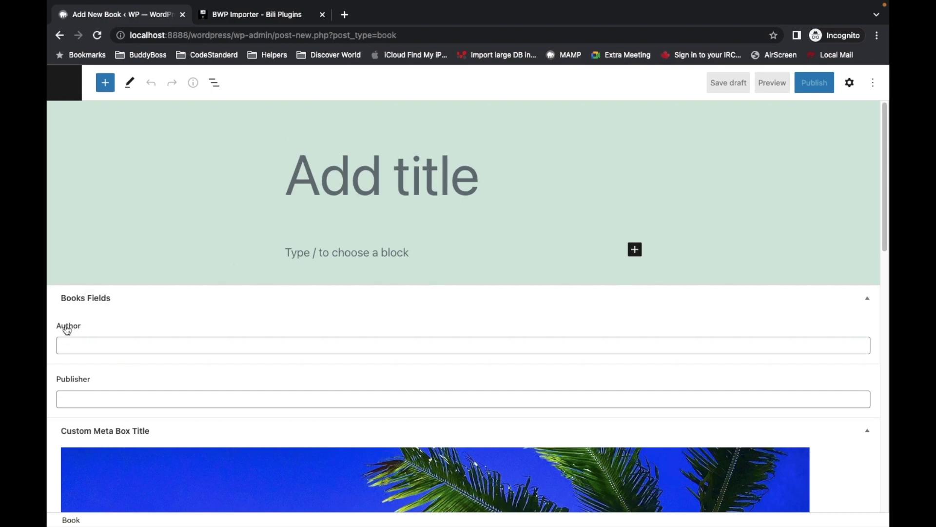
click(66, 85)
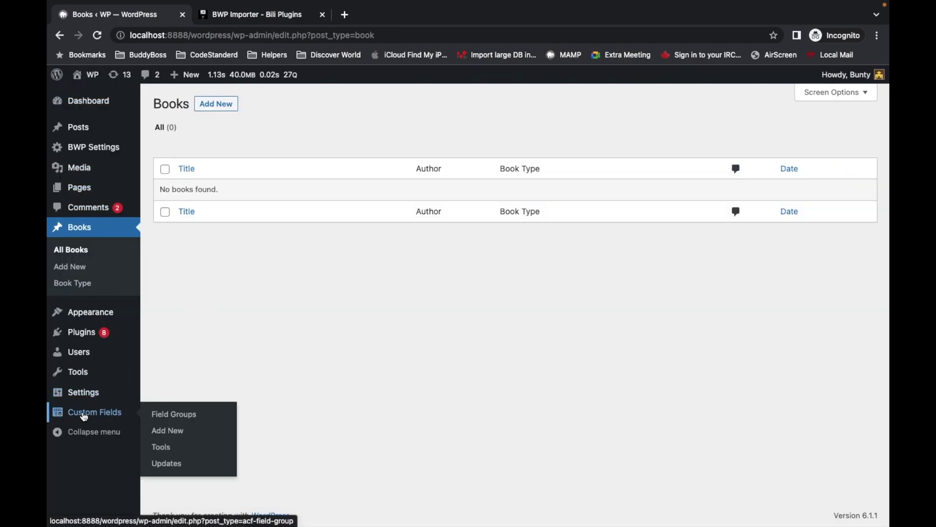
- Open the Books Fields group showing its Author and Publisher text fields
click(83, 415)
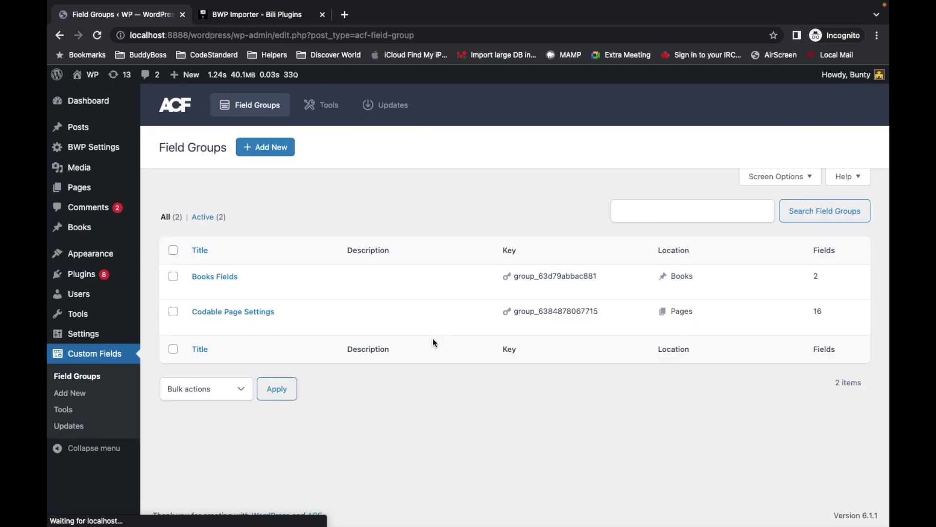
mouse_move(214, 277)
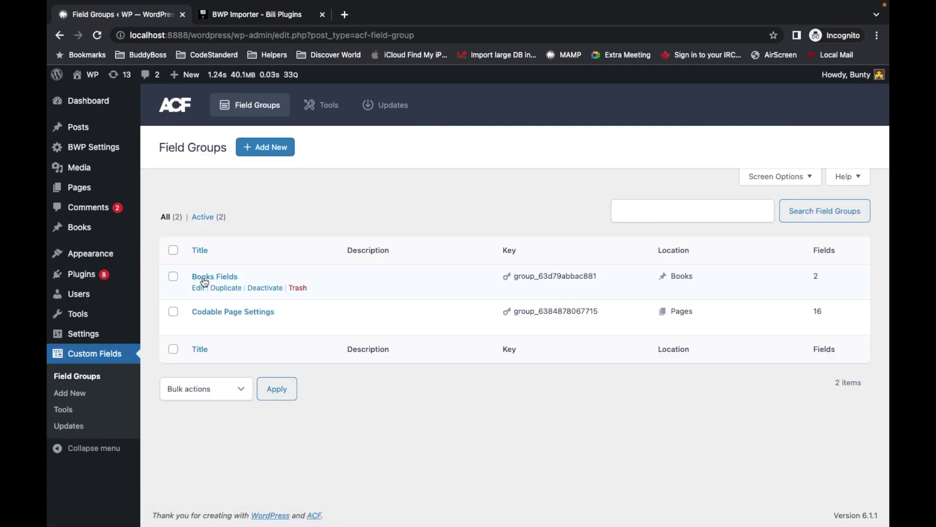
key(ctrl+plus)
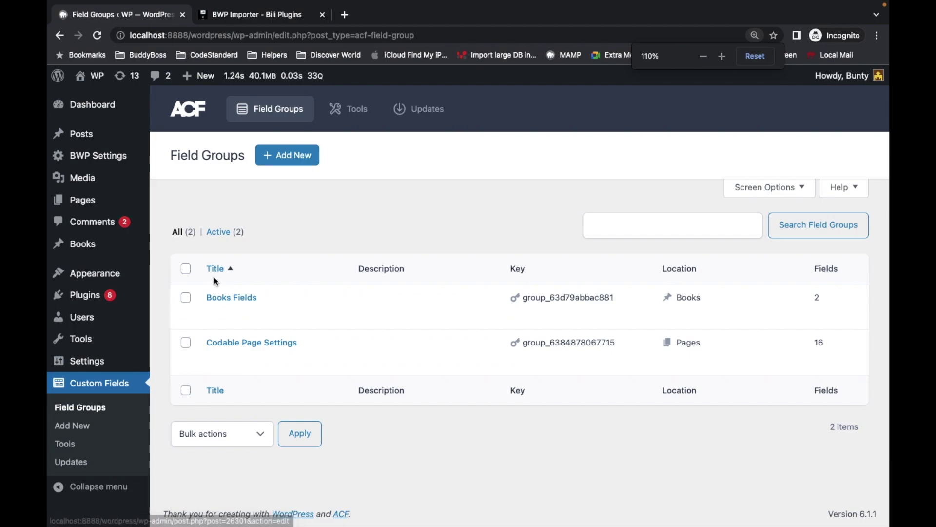
click(222, 300)
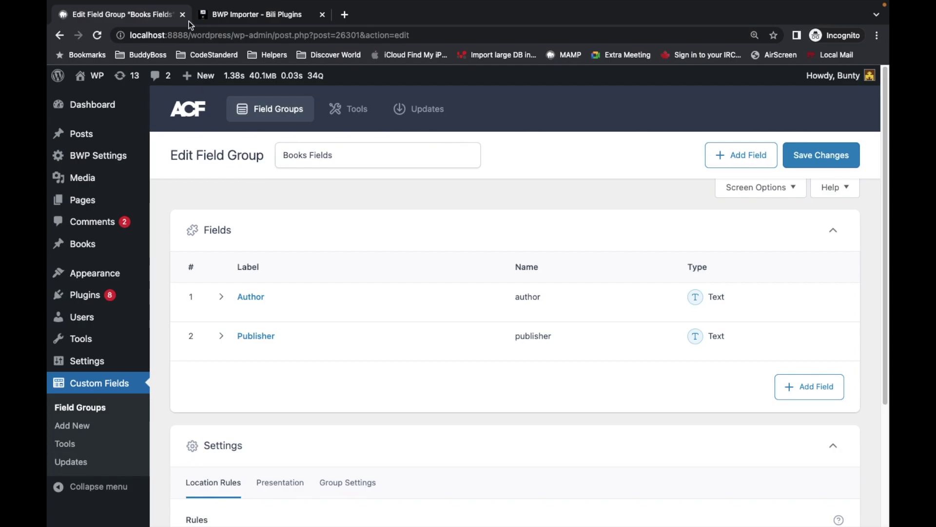
- Choose the Free BWP Importer plan and start entering an email at checkout
click(260, 14)
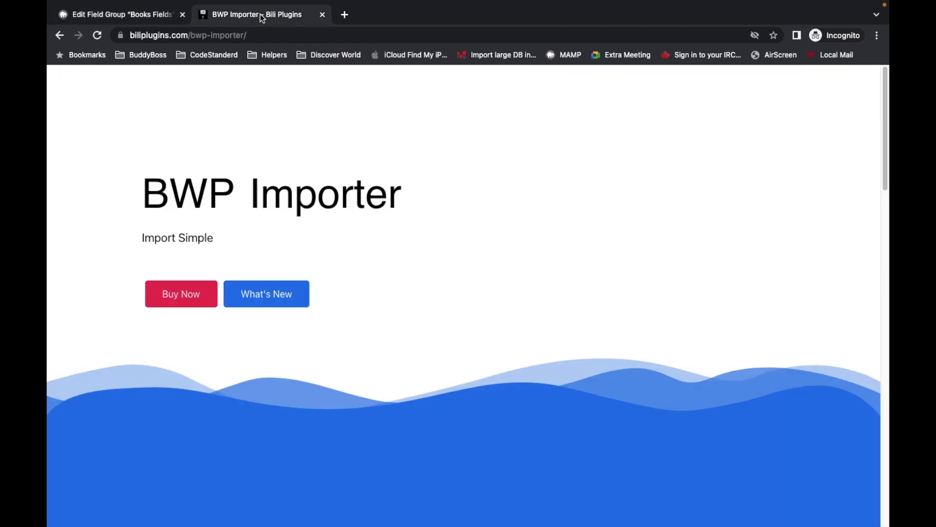
click(174, 298)
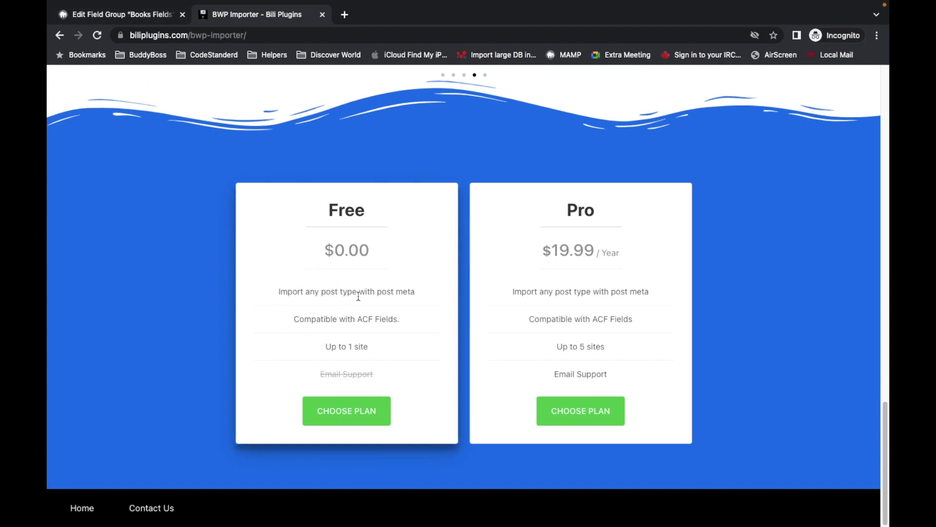
click(348, 418)
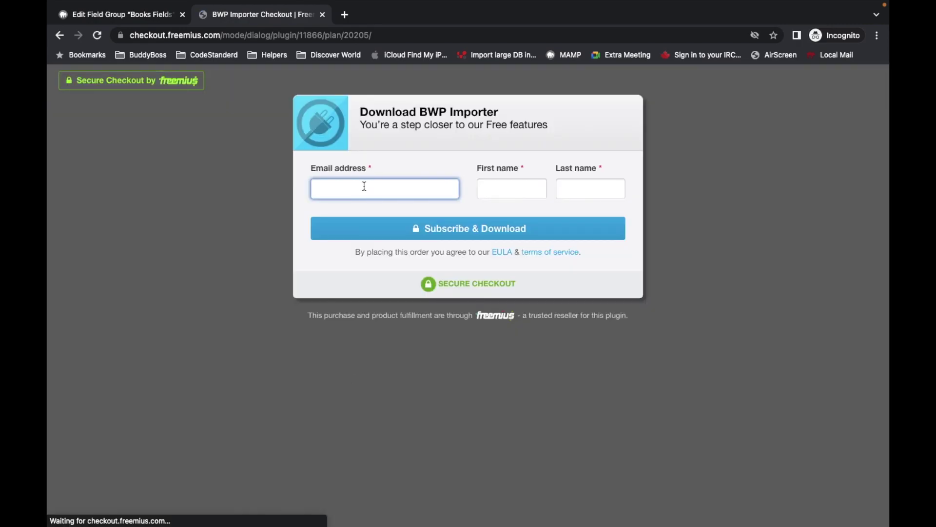
click(363, 186)
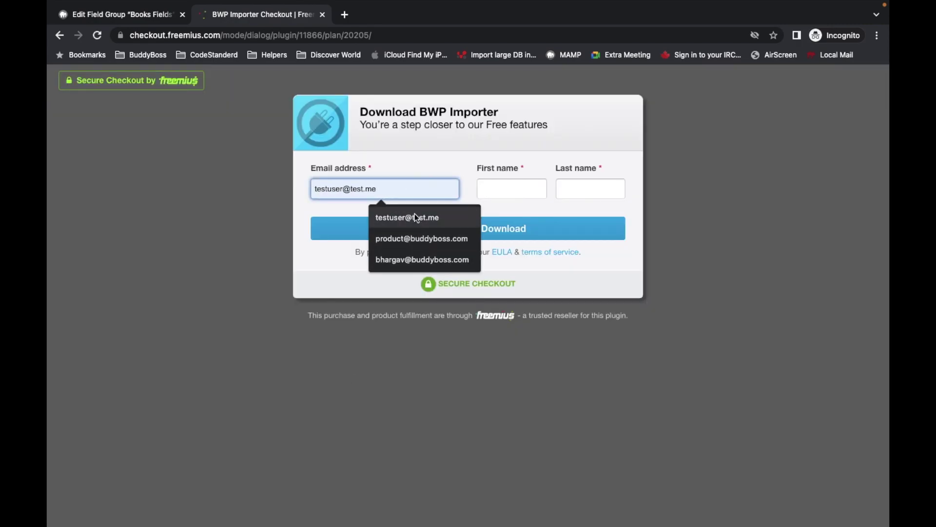
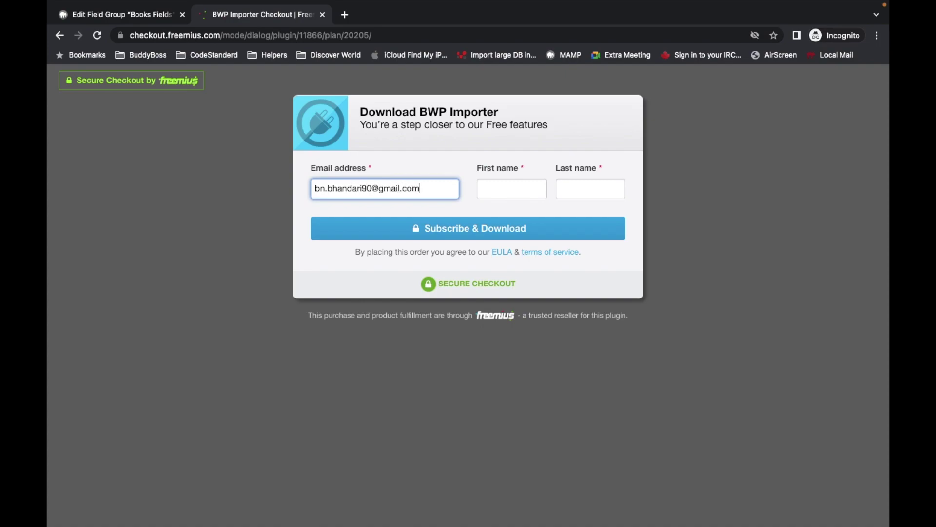
- Fill in the first and last name and subscribe to the free BWP Importer download
click(515, 185)
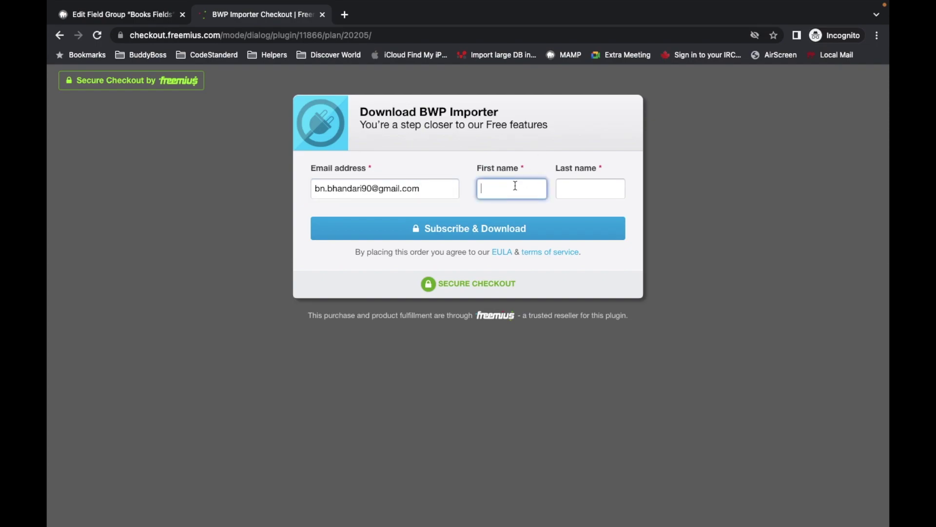
text(Bun)
text(WP)
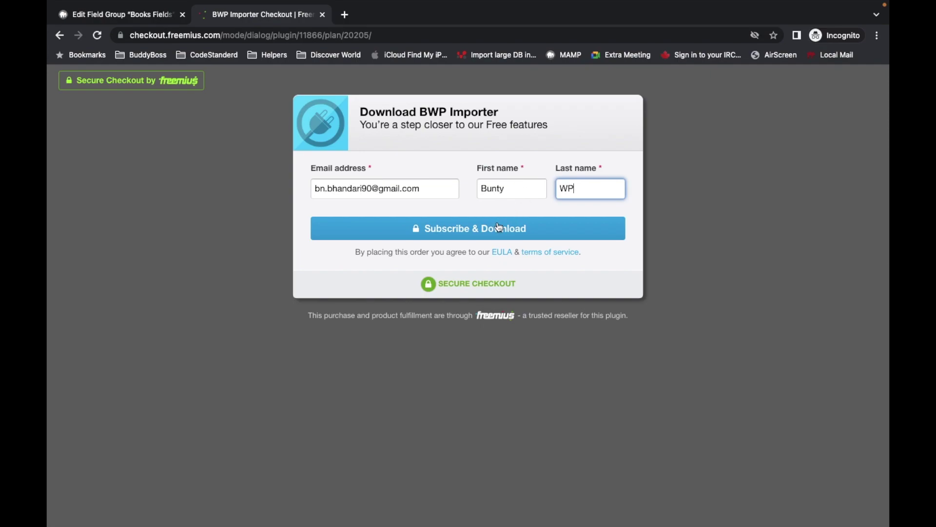
click(496, 224)
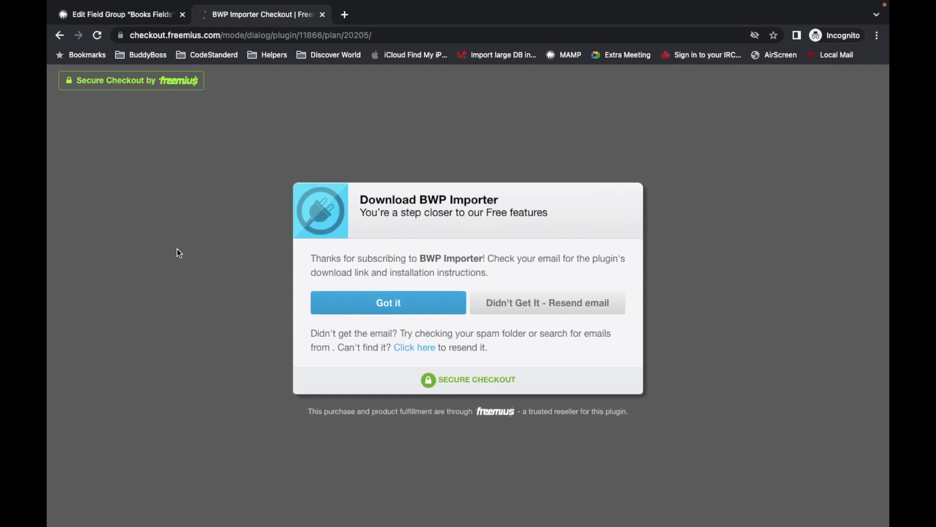
mouse_move(93, 496)
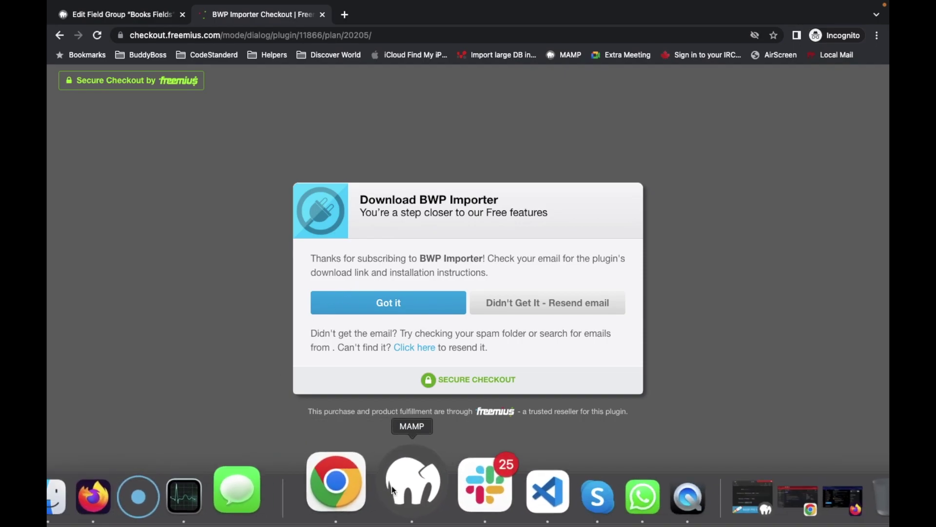
- Load the correct Gmail account's inbox in a new Firefox tab
click(157, 472)
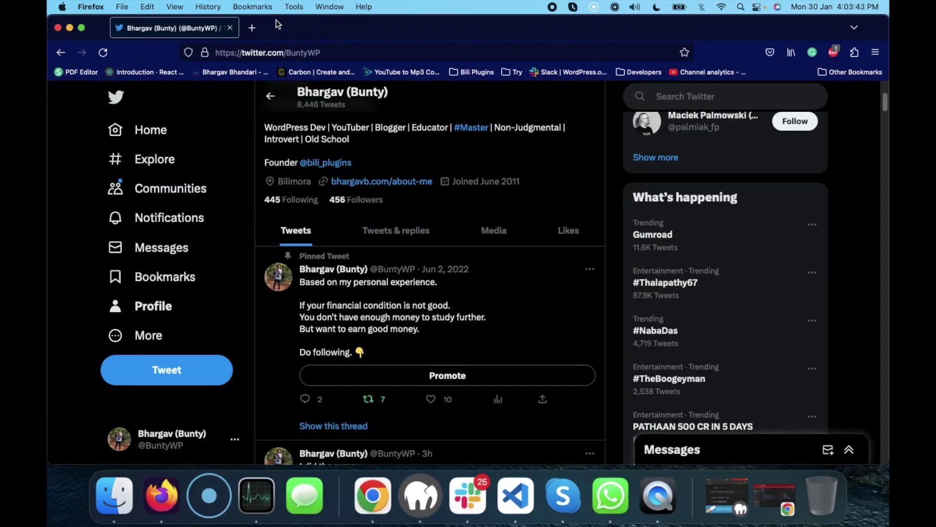
click(258, 25)
text(gma)
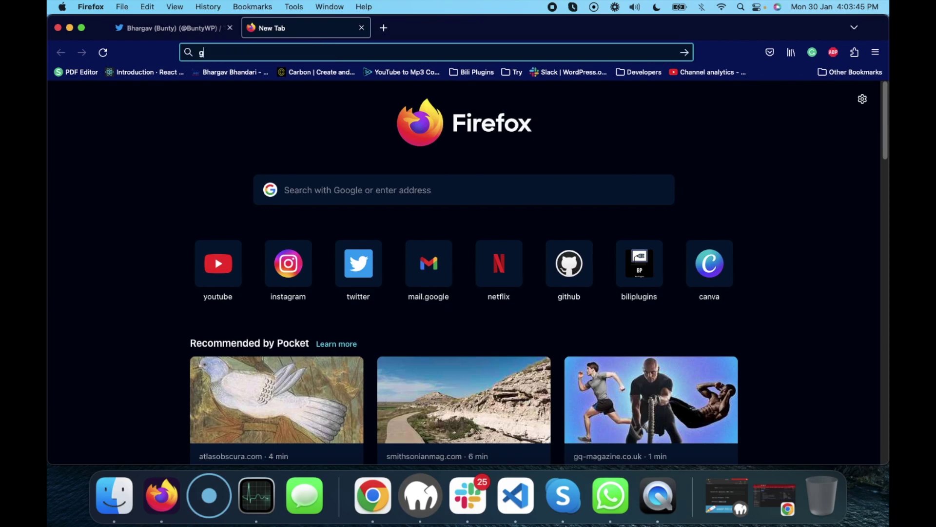
key(Down)
key(Down)
key(Up)
key(Return)
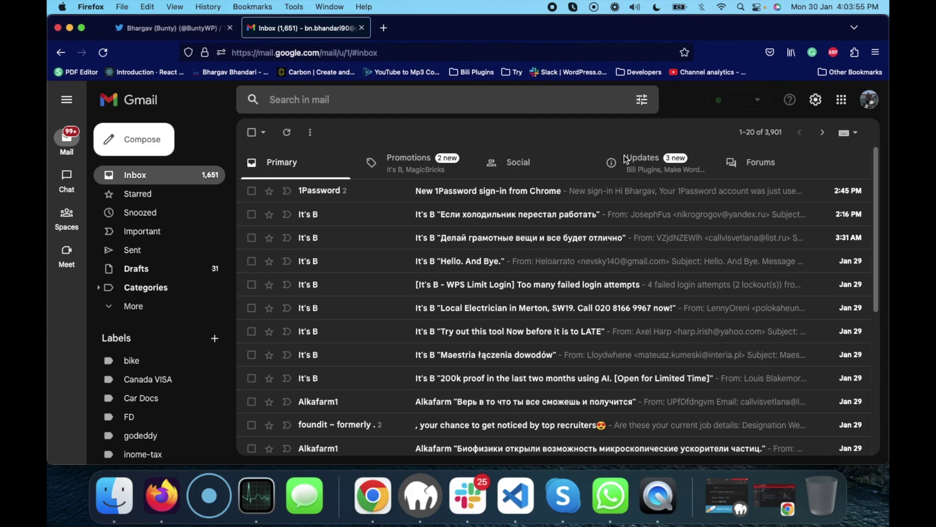
- Download the free plugin zip from the 'Thanks for subscribing' email, then return to the checkout
click(627, 161)
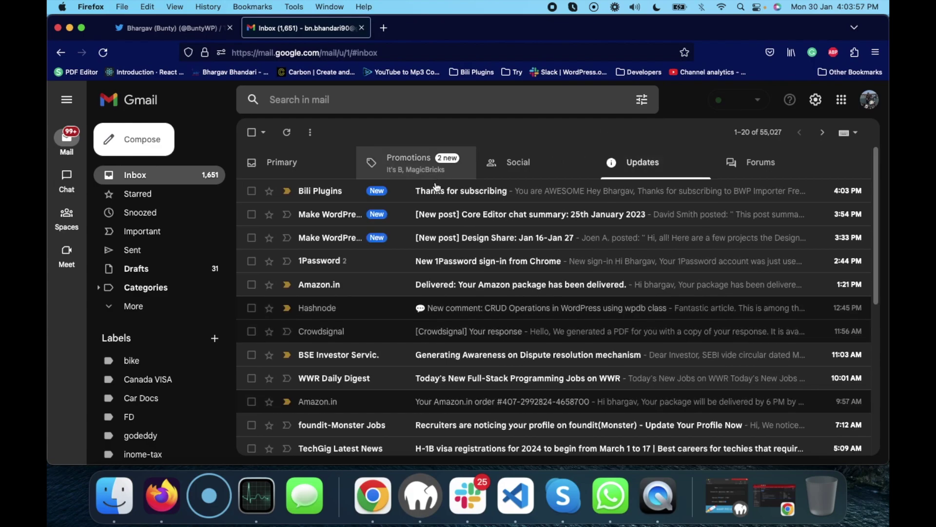
mouse_move(460, 191)
click(430, 192)
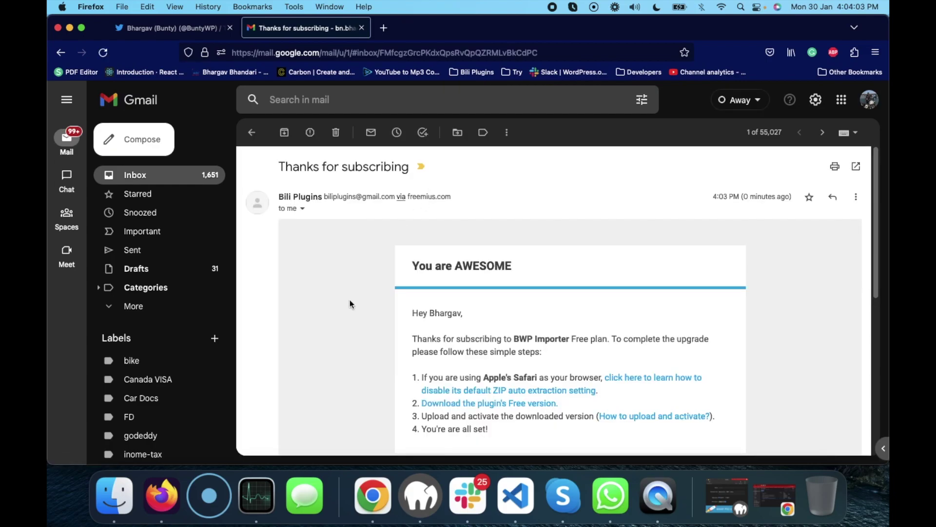
scroll(350, 299, down, 3)
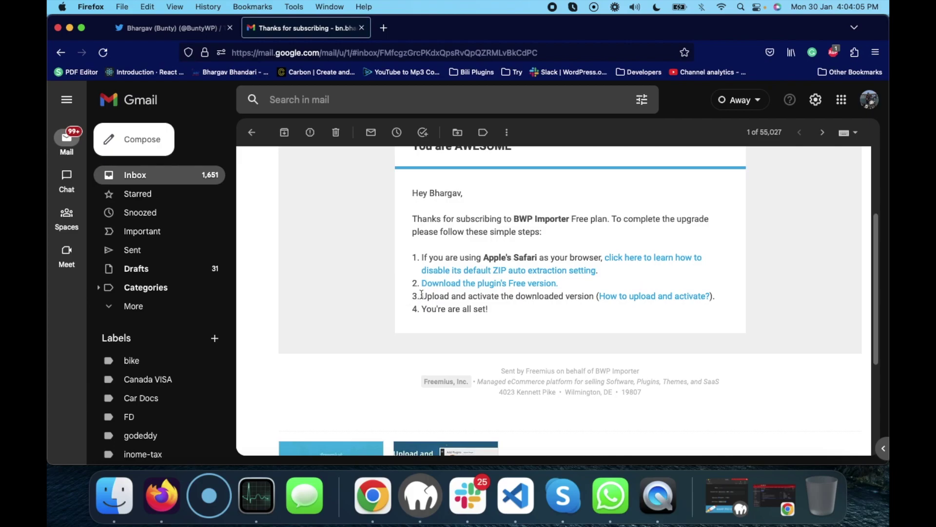
click(471, 285)
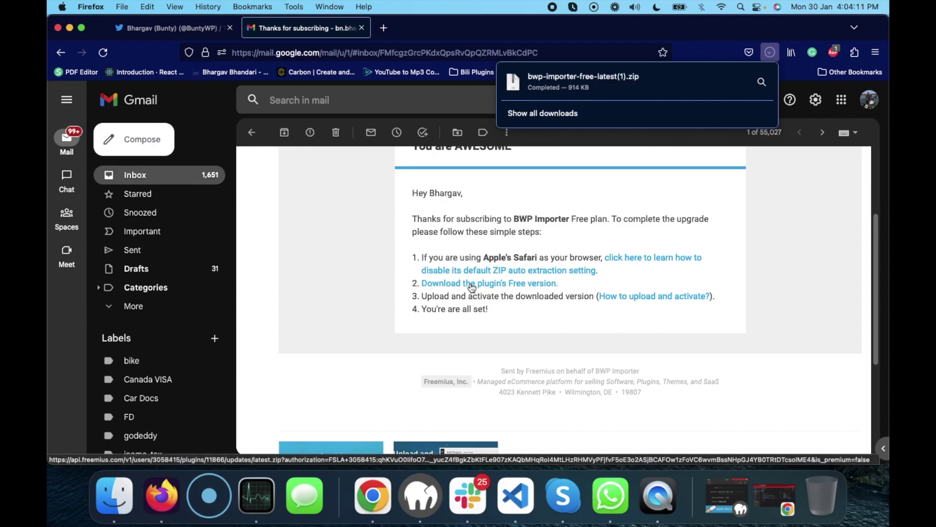
click(69, 28)
key(ctrl+Right)
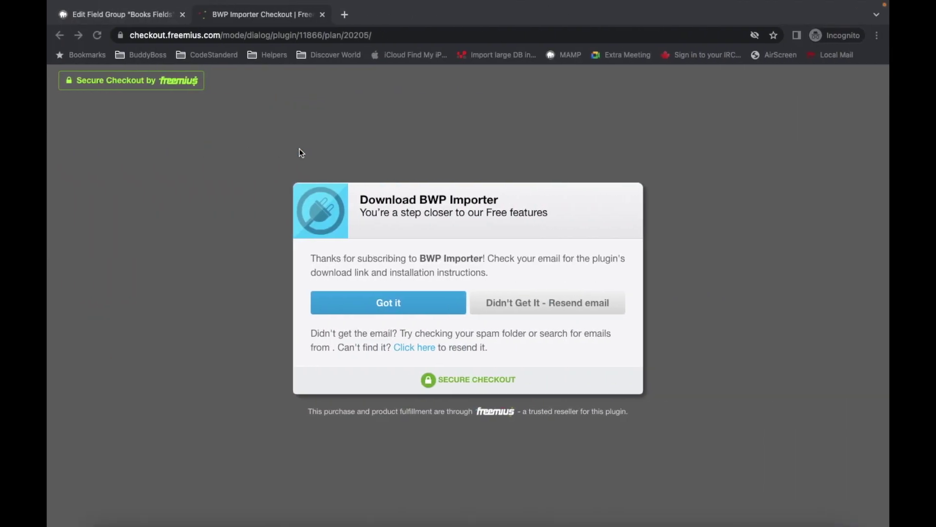
- Upload and install bwp-importer-free-latest(1).zip from Downloads, then activate it
click(123, 12)
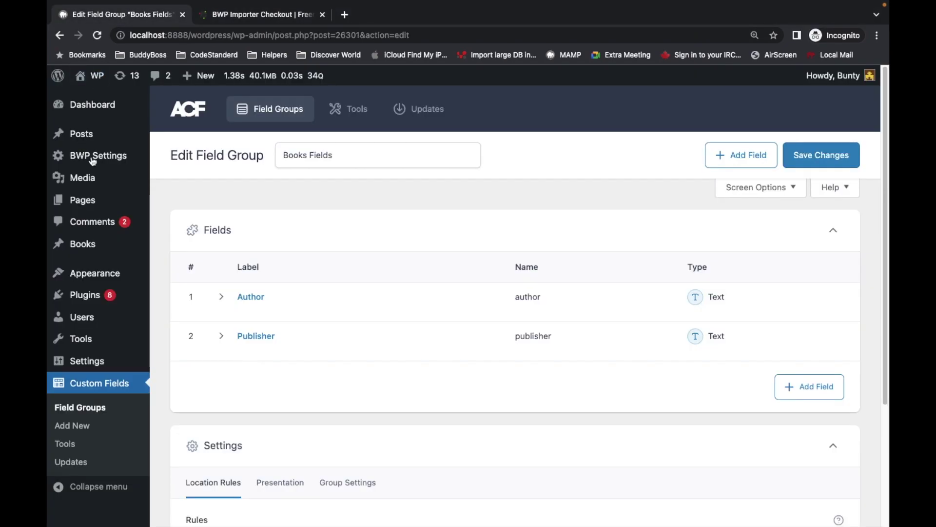
mouse_move(77, 339)
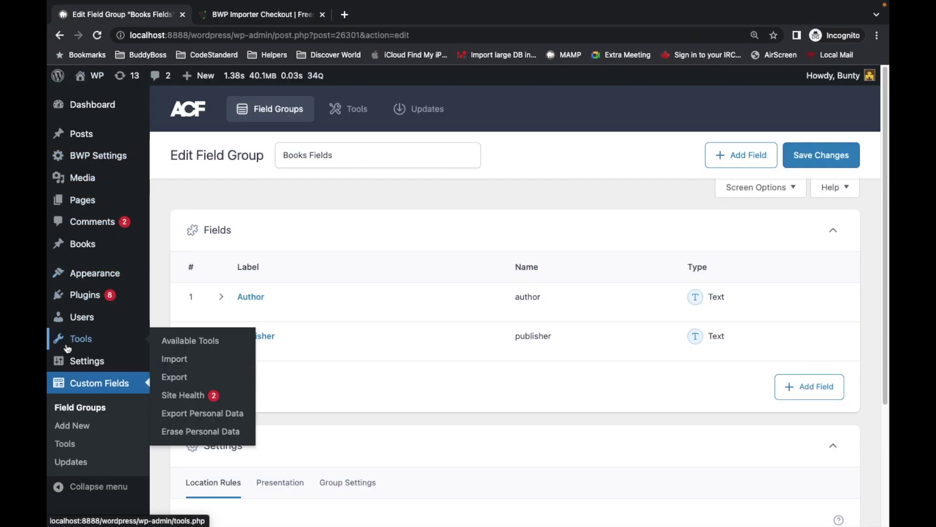
mouse_move(84, 295)
click(170, 314)
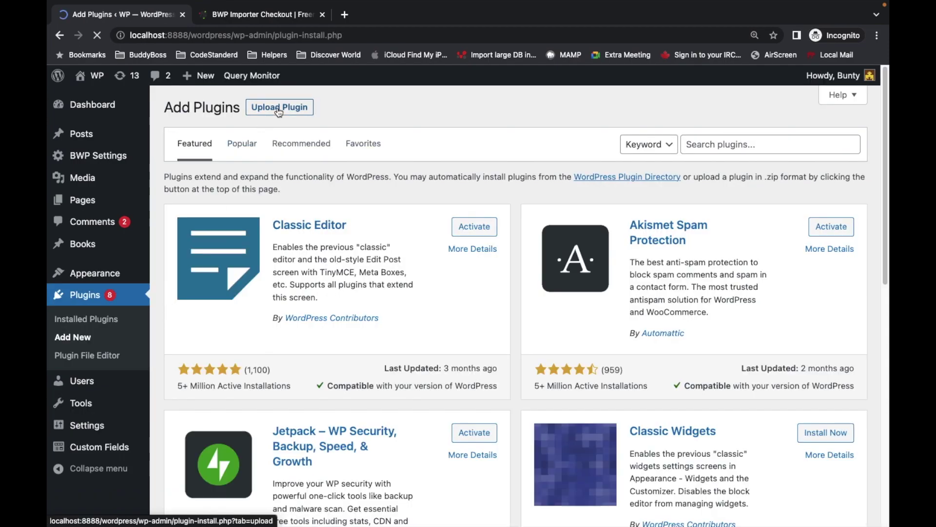
click(279, 110)
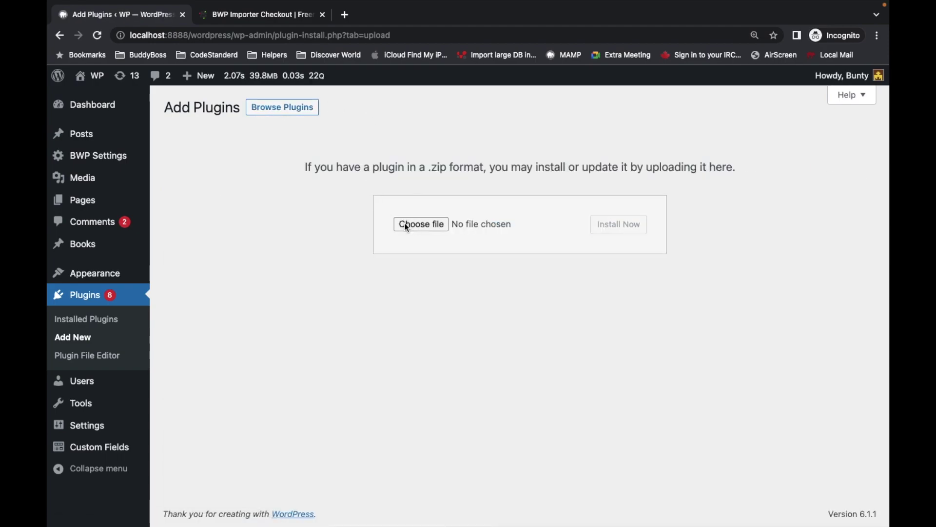
click(404, 223)
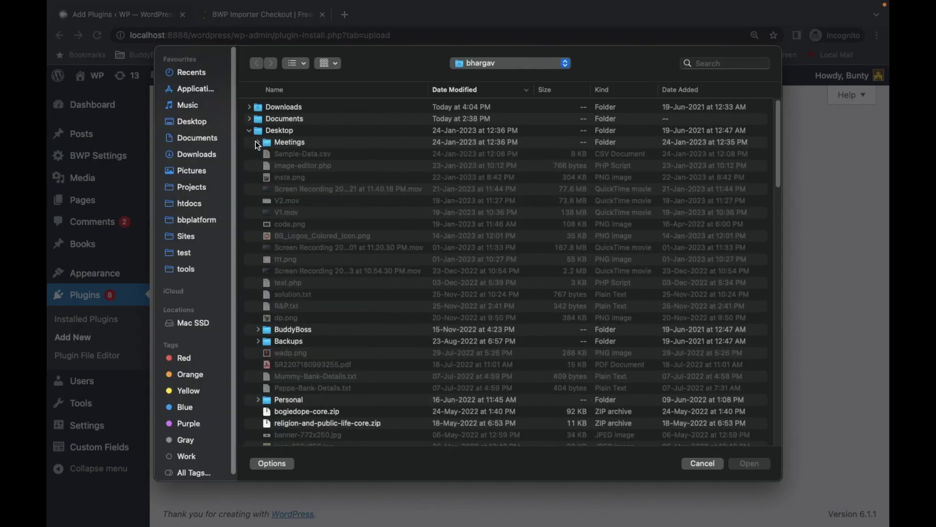
click(197, 155)
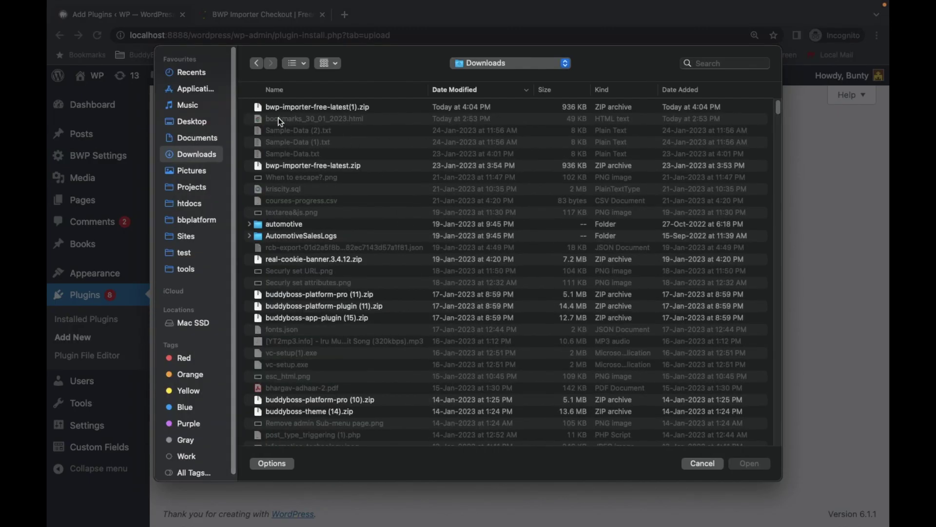
double_click(302, 109)
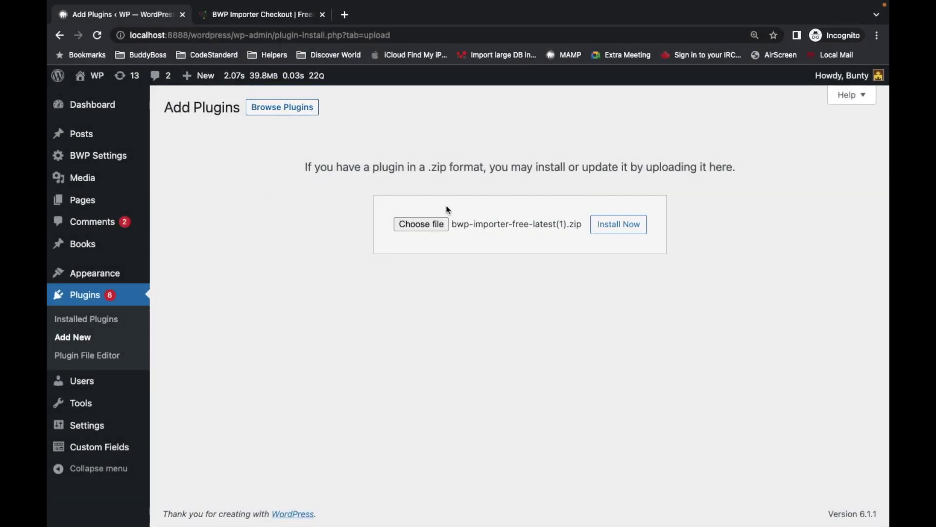
click(627, 224)
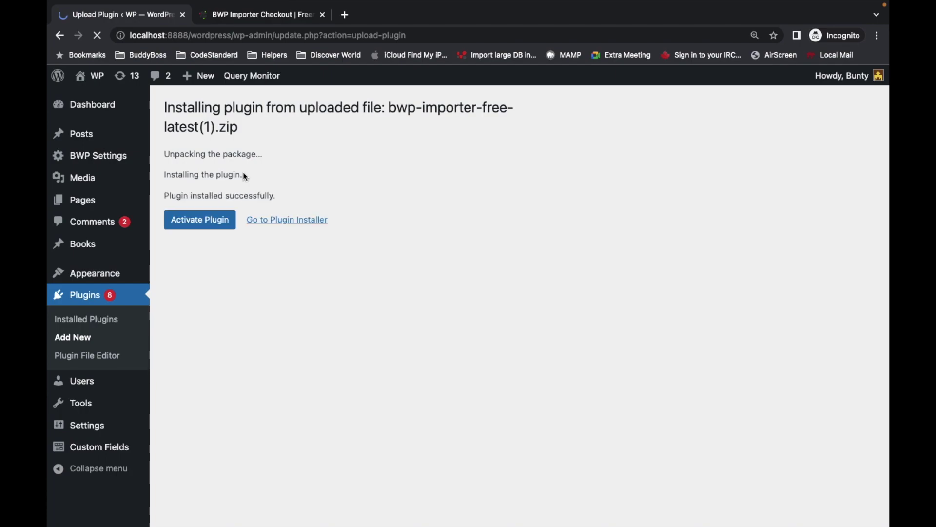
click(202, 220)
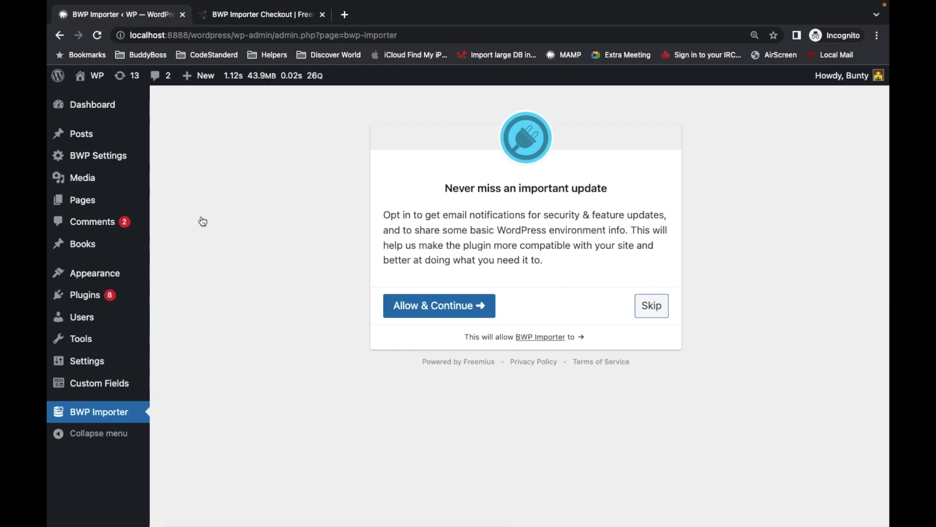
- Skip the Freemius email opt-in and go to the Tools page
click(652, 306)
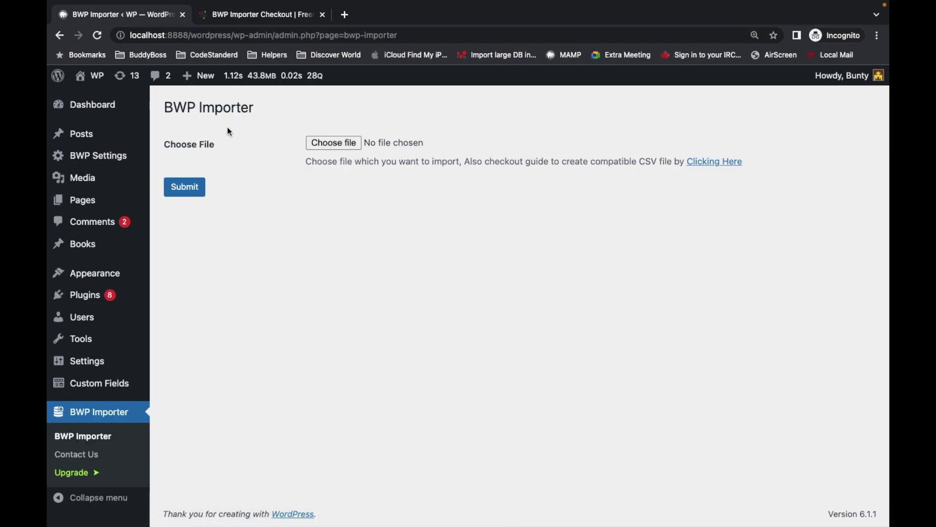
click(148, 332)
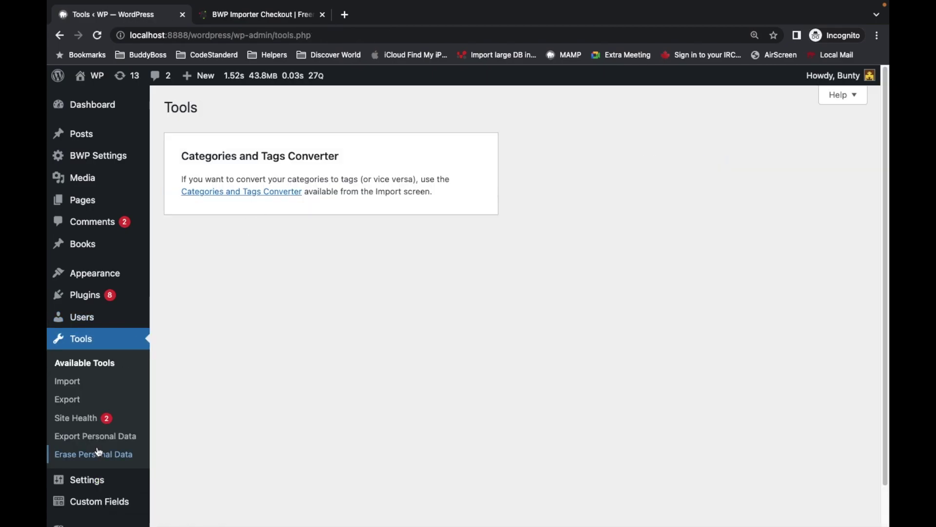
scroll(92, 452, down, 2)
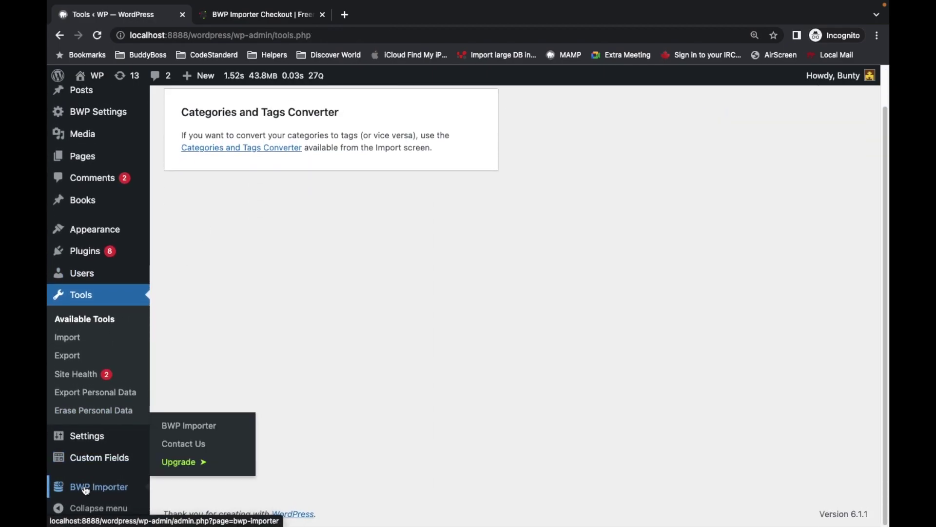
- Open the BWP Importer import page and right-click its 'Clicking Here' CSV guide link
click(87, 489)
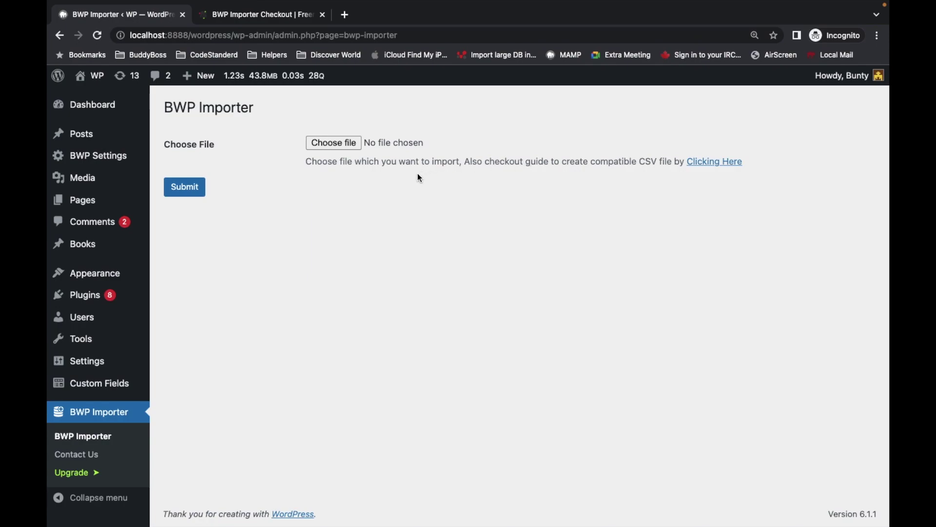
right_click(700, 166)
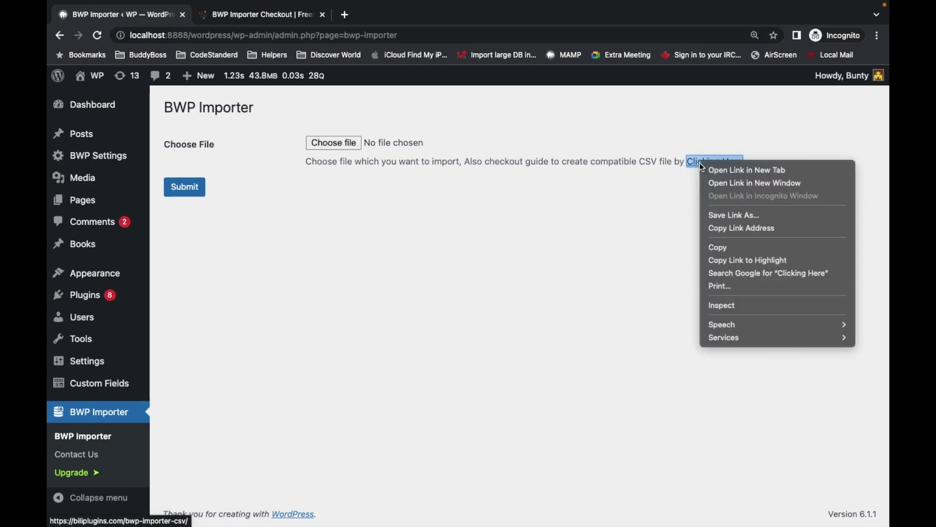
- Open the CSV template guide in a new tab and review parameters like post_content
click(646, 217)
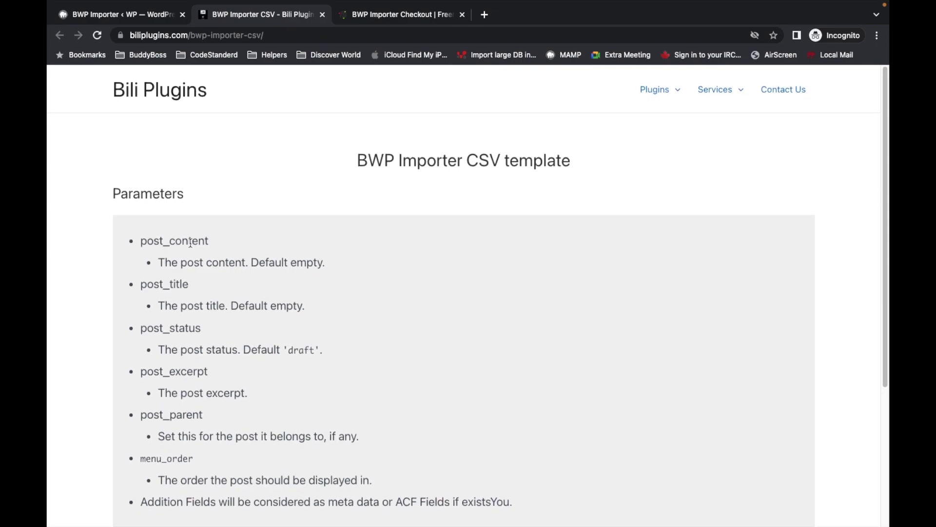
scroll(180, 244, down, 1)
scroll(180, 243, down, 3)
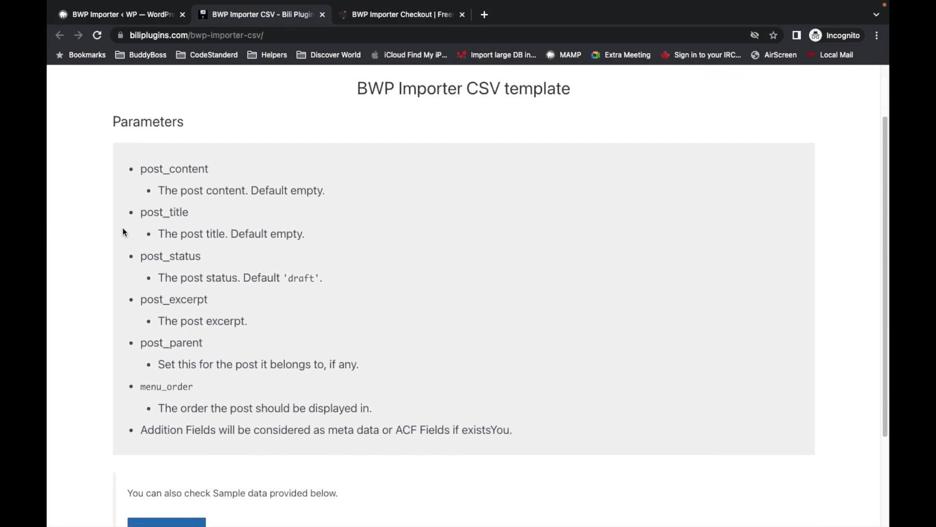
scroll(177, 264, down, 1)
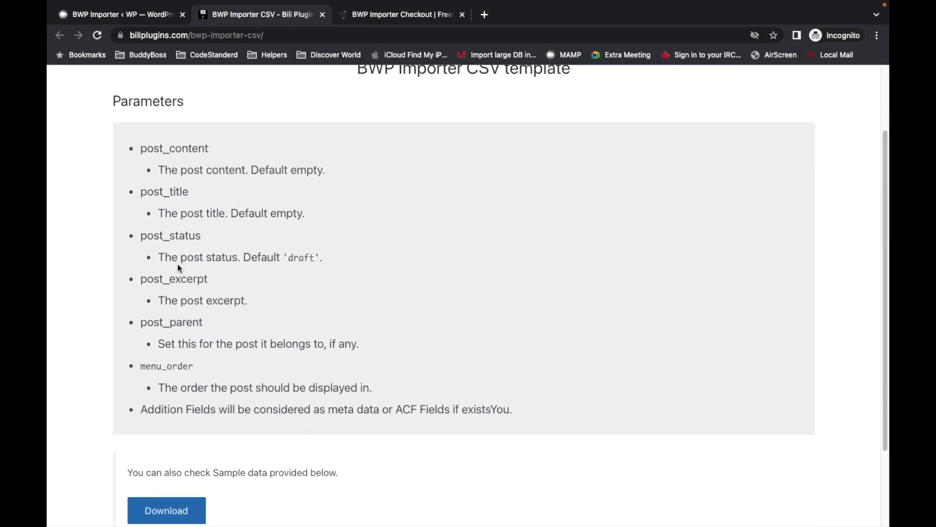
double_click(154, 147)
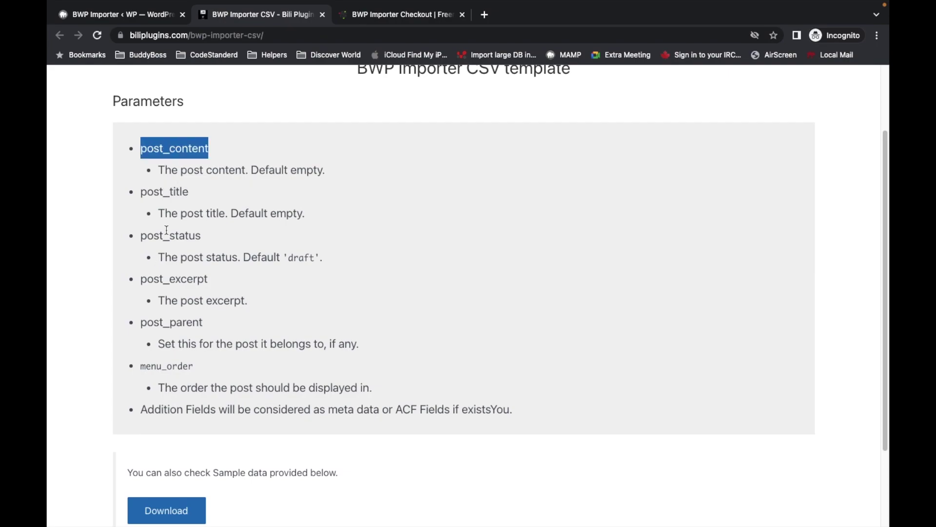
click(158, 363)
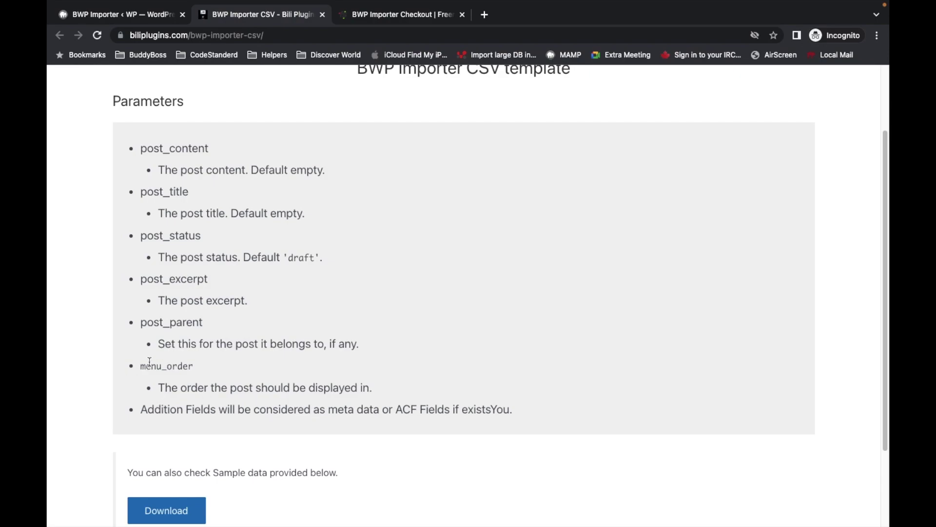
scroll(244, 340, up, 1)
scroll(244, 340, down, 3)
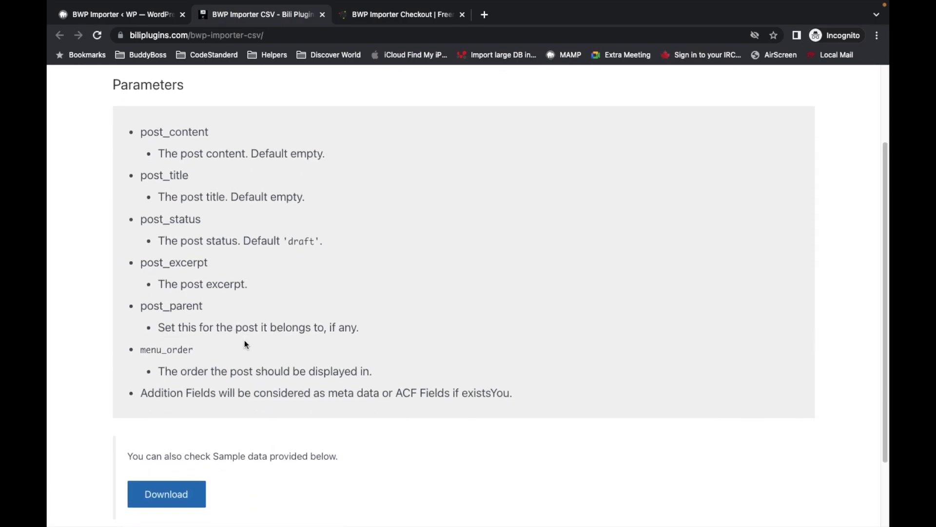
scroll(284, 329, down, 1)
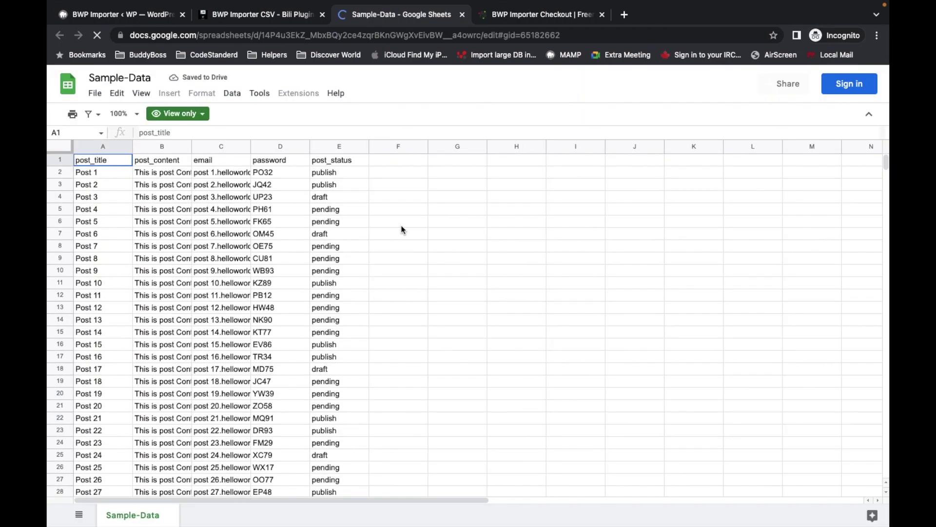
- Download Sample-Data as a .csv file and open the downloaded file
click(95, 95)
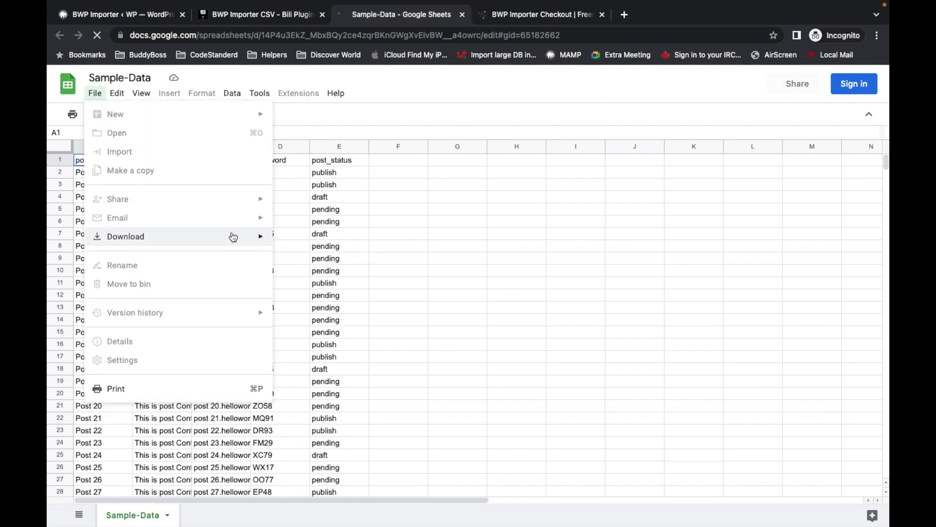
mouse_move(126, 236)
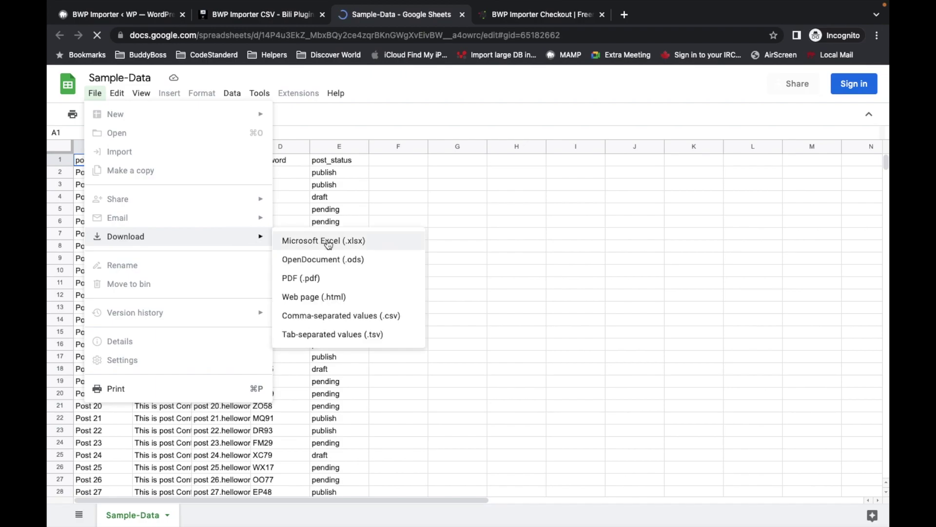
click(324, 316)
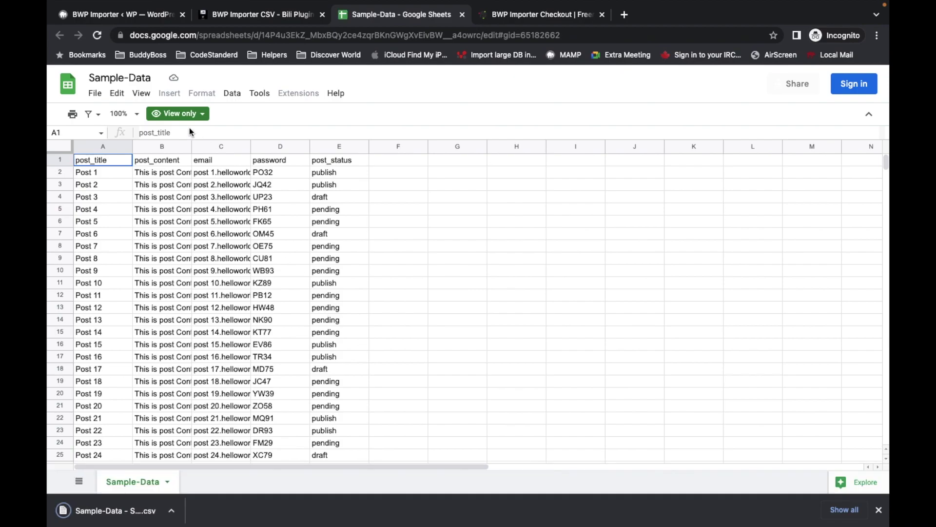
click(172, 512)
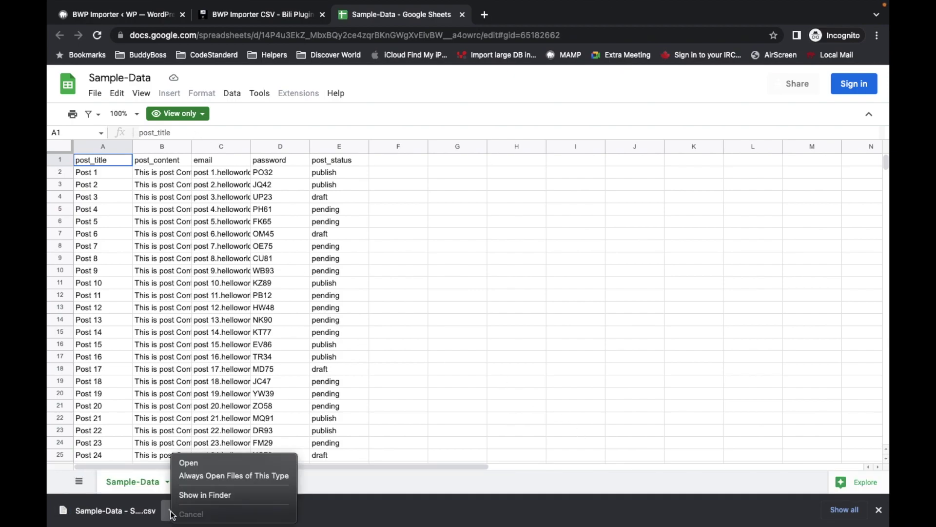
click(215, 463)
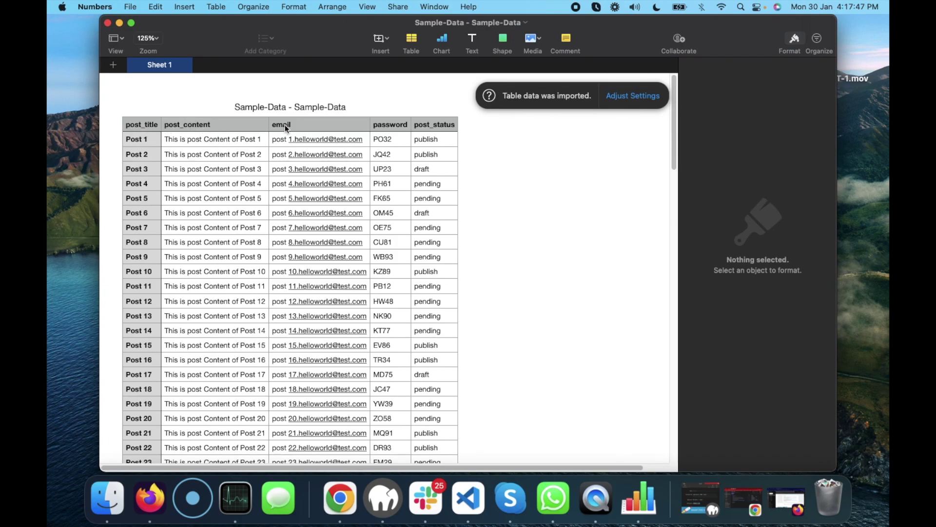
- Compare the Numbers table against the CSV guide, then return to the BWP Importer tab
key(ctrl+Right)
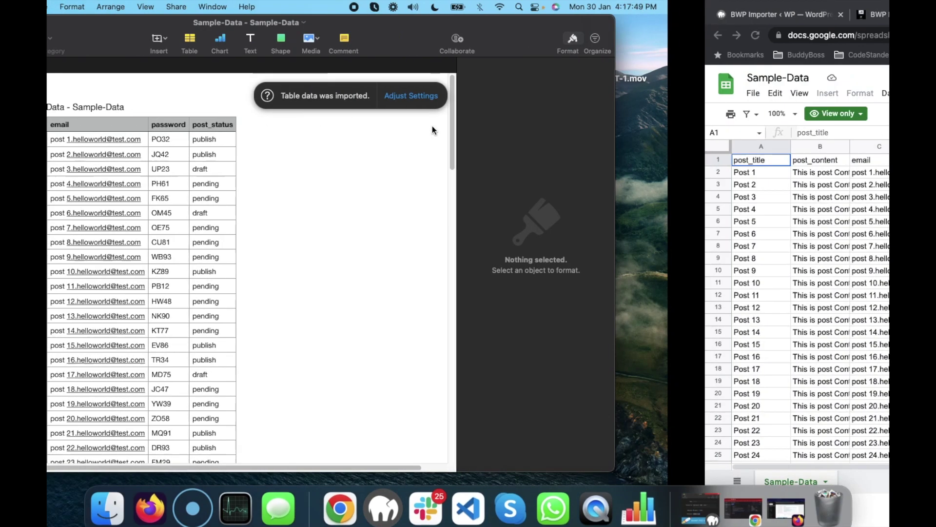
click(270, 10)
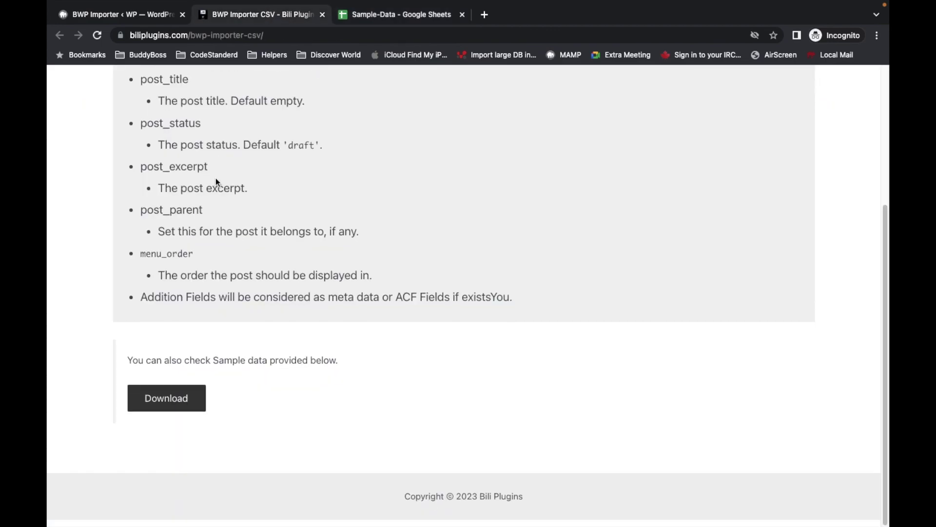
scroll(216, 178, up, 3)
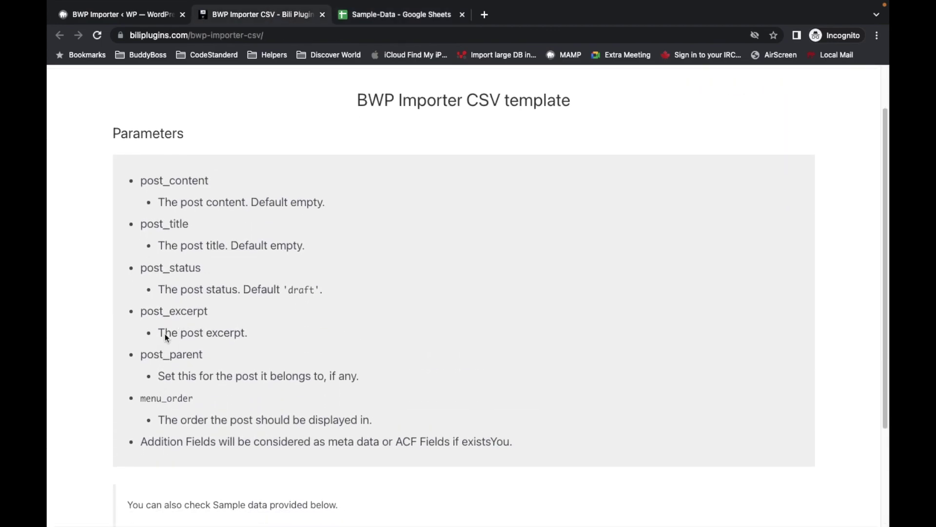
key(ctrl+Left)
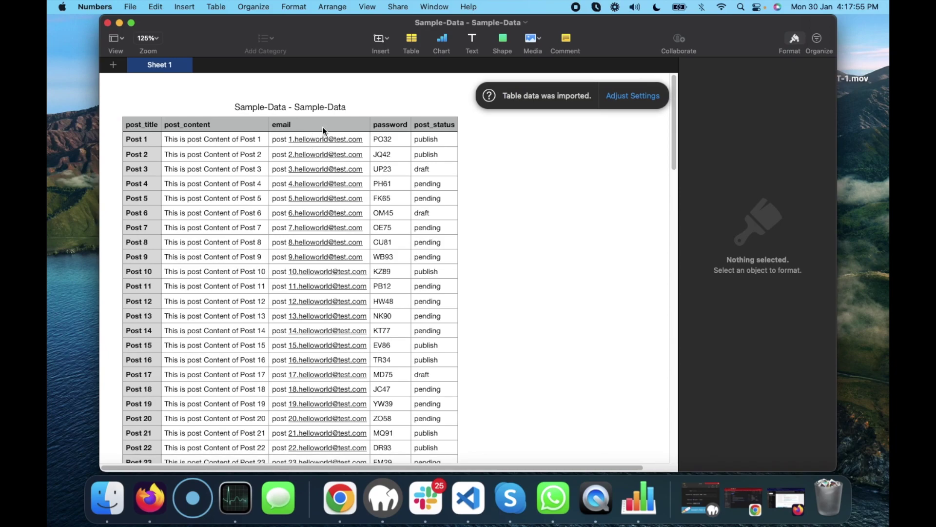
key(ctrl+Right)
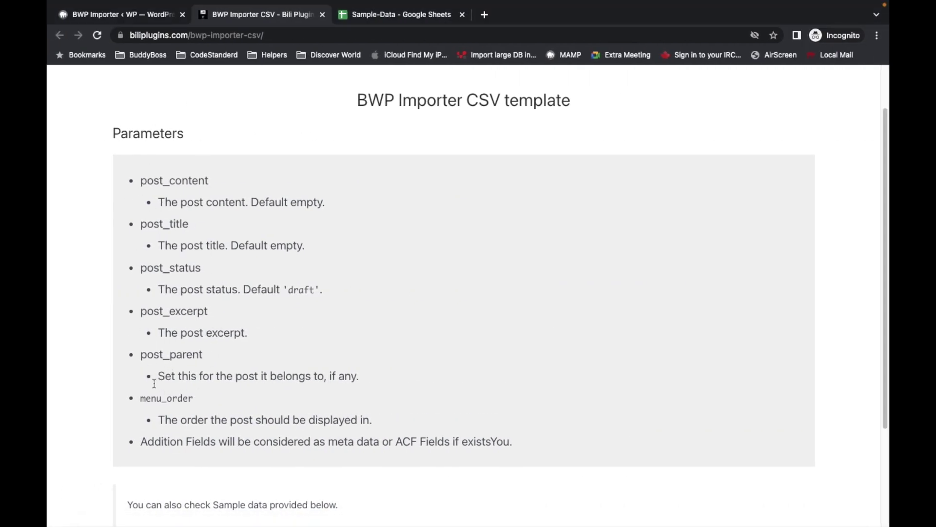
key(ctrl+Left)
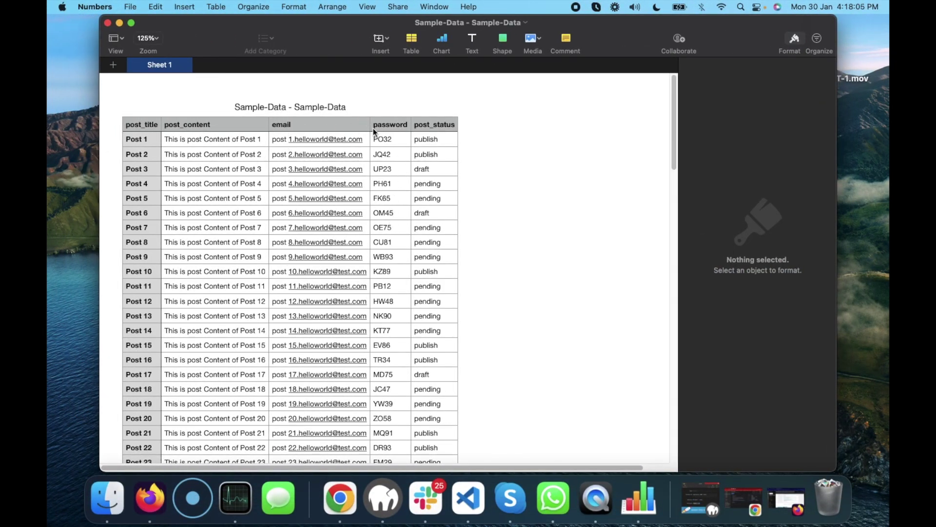
click(346, 481)
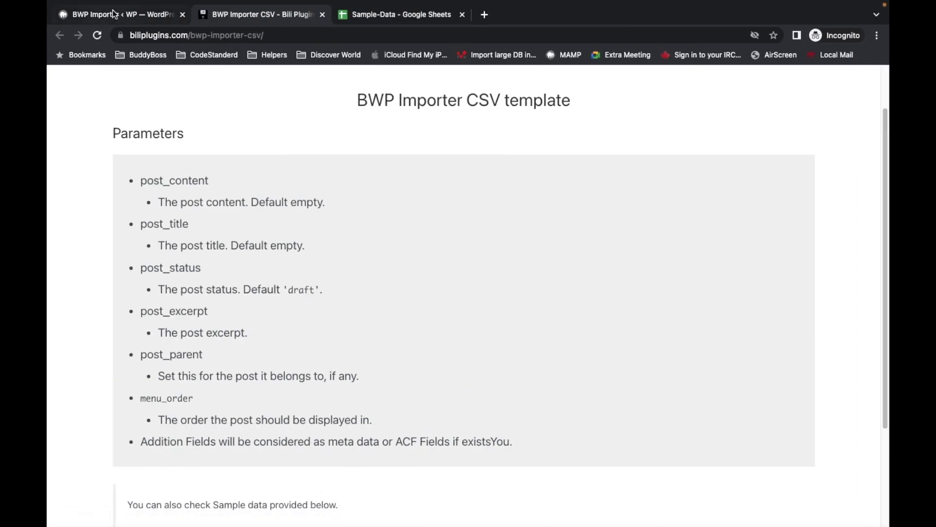
key(ctrl+shift+Tab)
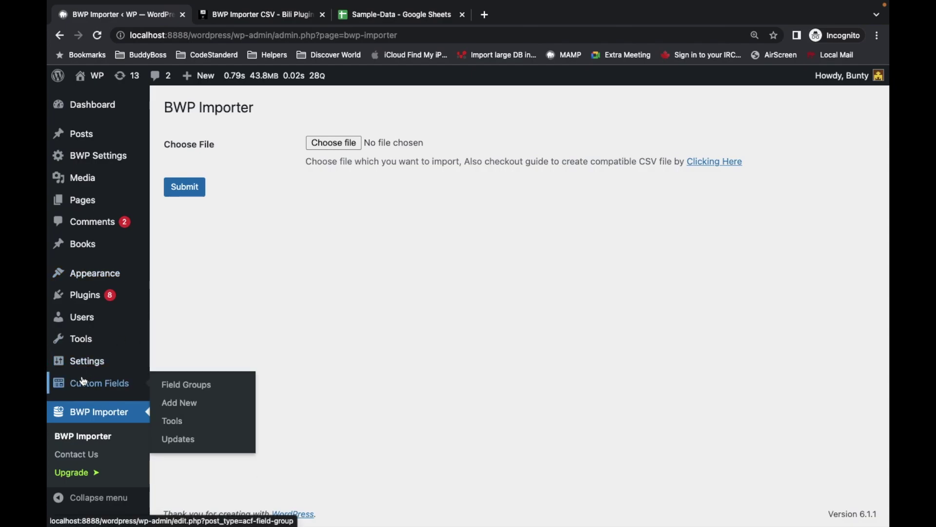
- Open the Books Fields group under Custom Fields to check its Author and Publisher field names
click(84, 382)
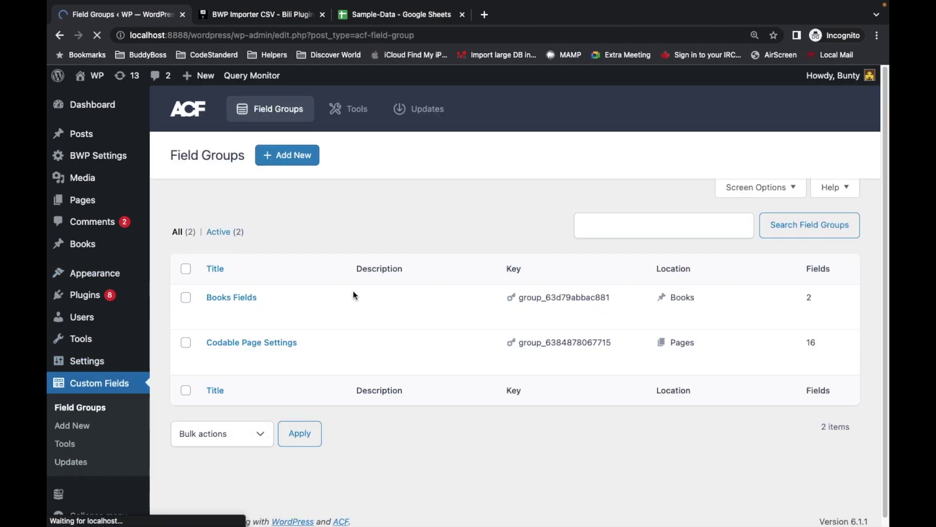
click(229, 299)
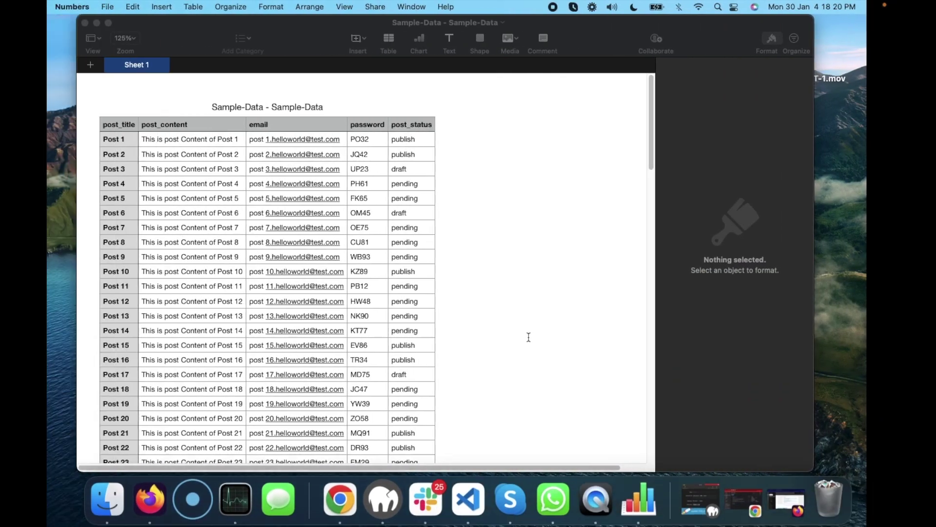
- Rename the email column header to lowercase 'author'
click(329, 126)
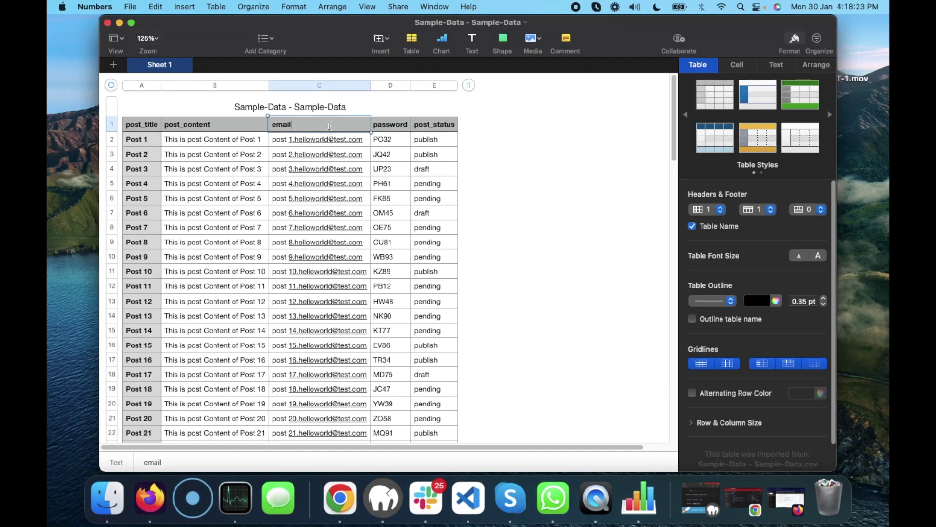
key(BackSpace)
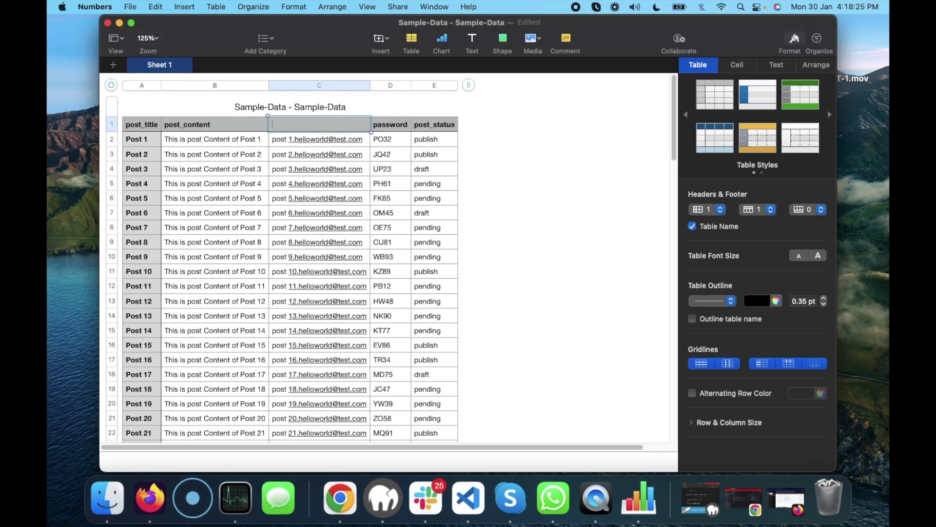
text(au)
text(thor)
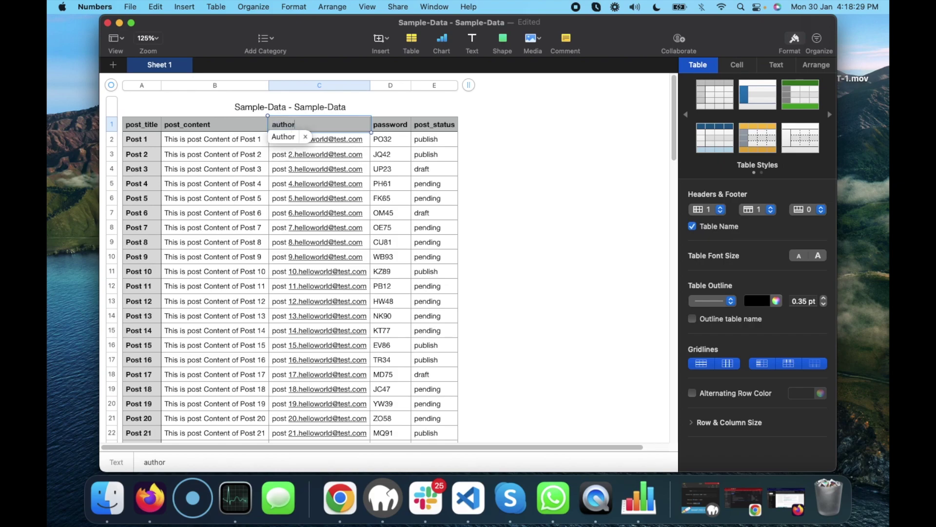
key(Tab)
key(Left)
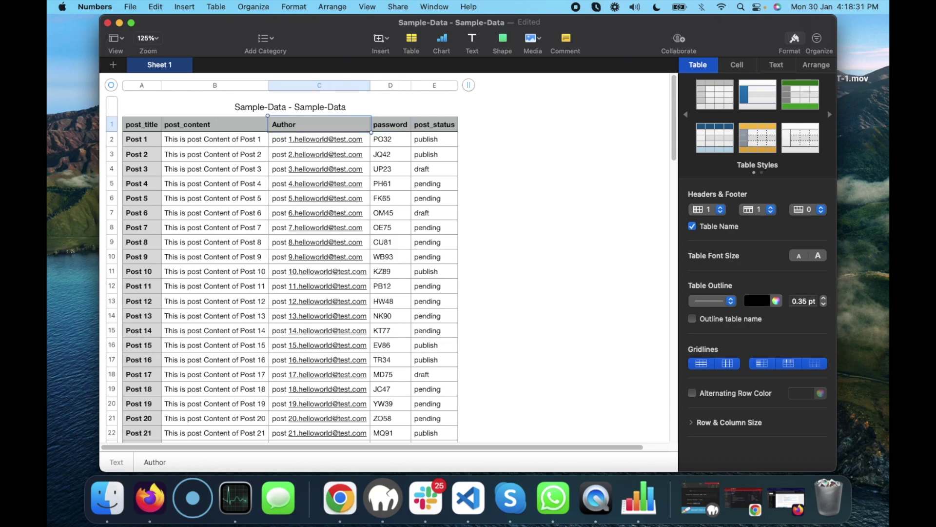
key(Down)
key(Left)
click(318, 125)
click(311, 136)
click(281, 125)
click(278, 127)
key(BackSpace)
text(a)
click(382, 128)
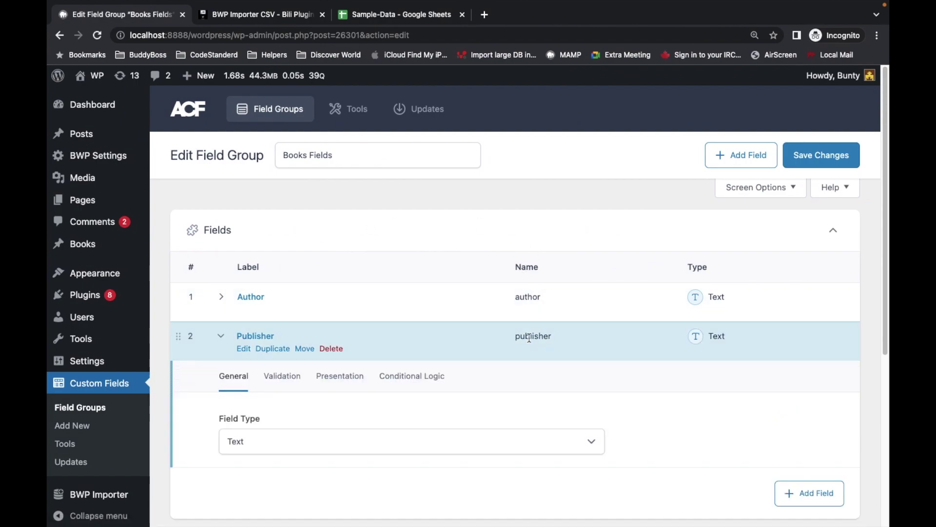
- Check the Publisher field's name in ACF and rename the password header to 'publisher'
double_click(529, 336)
key(ctrl+Left)
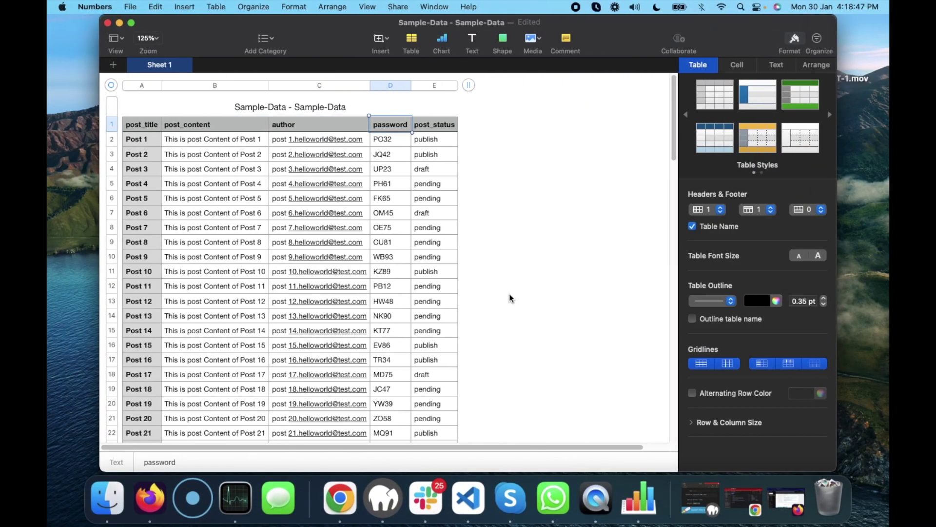
double_click(392, 126)
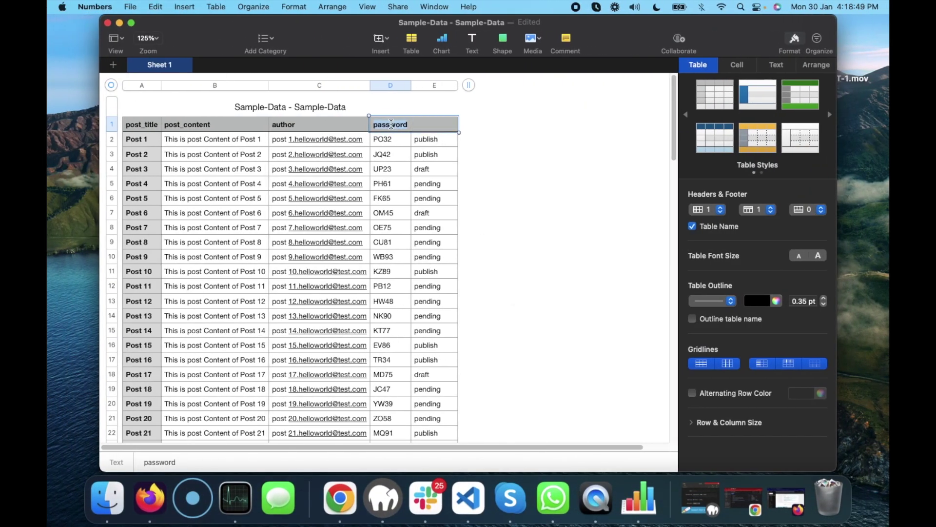
text(publisher)
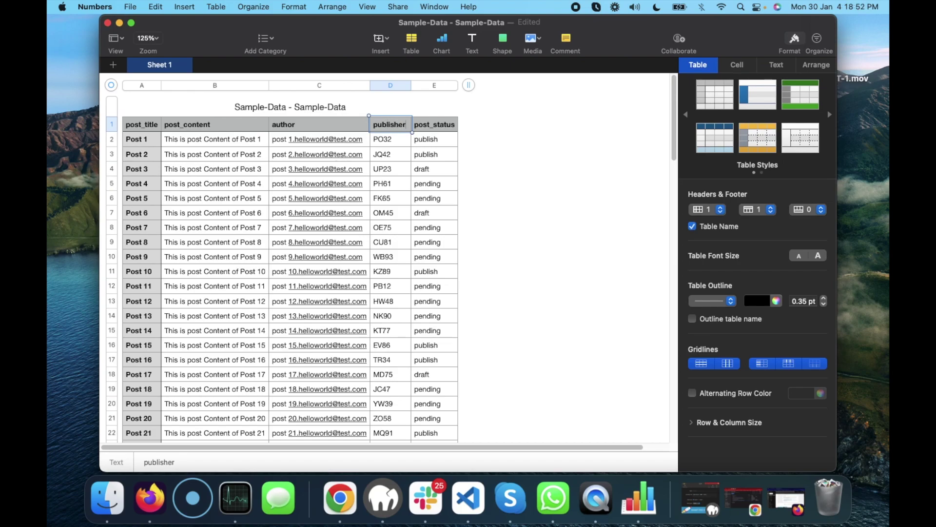
key(Return)
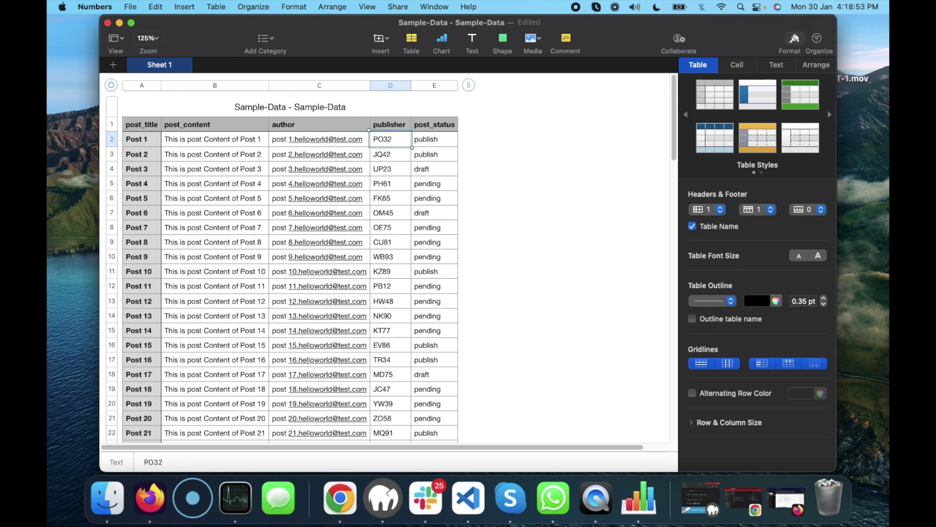
- Compare the author and publisher headers against the Books Fields group's field names
click(303, 128)
key(super+Tab)
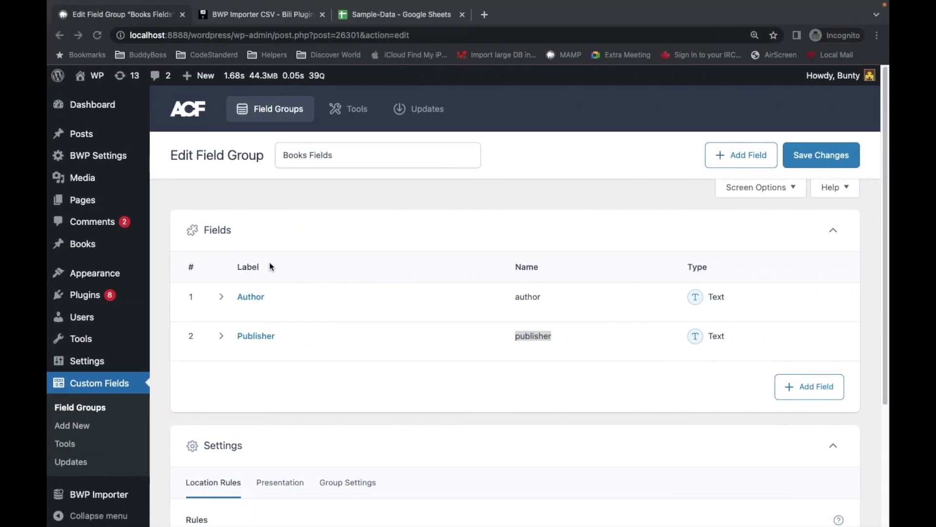
mouse_move(248, 297)
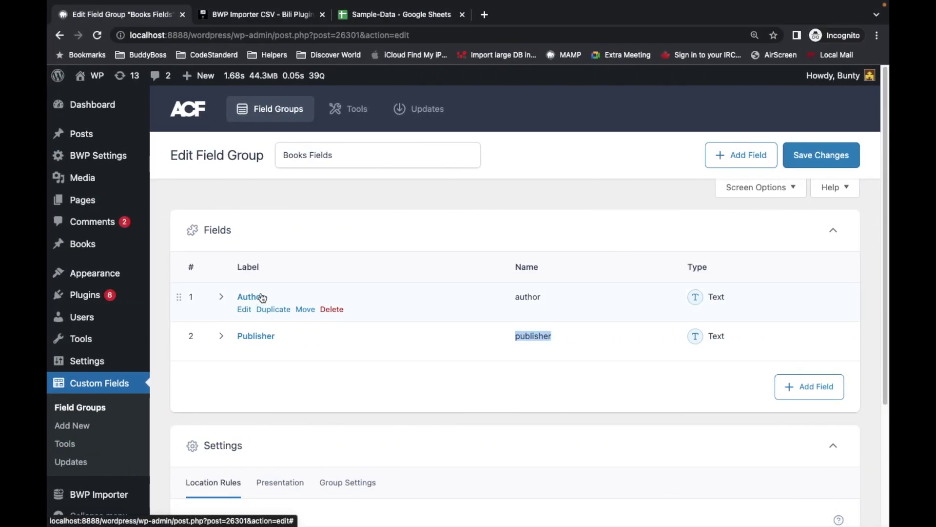
key(super+Tab)
key(ctrl+Right)
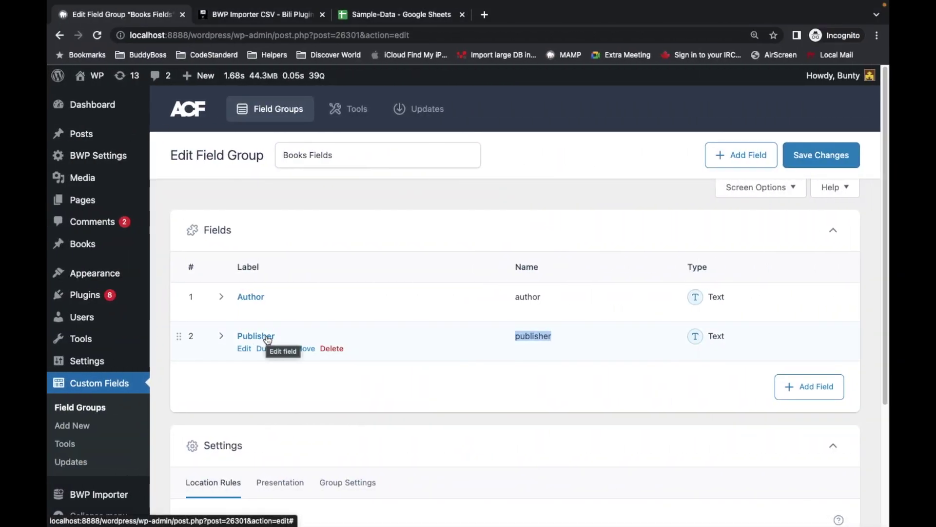
scroll(265, 338, down, 5)
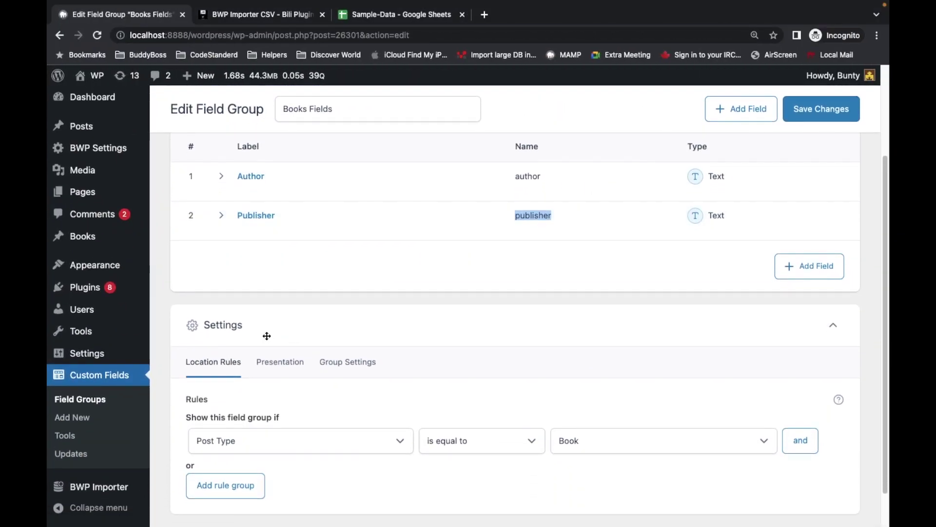
key(ctrl+Left)
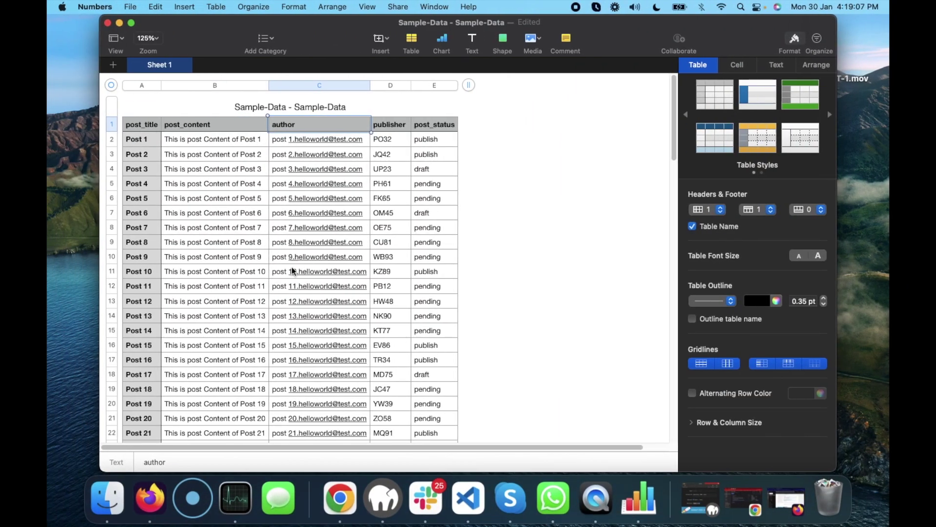
click(131, 6)
mouse_move(141, 146)
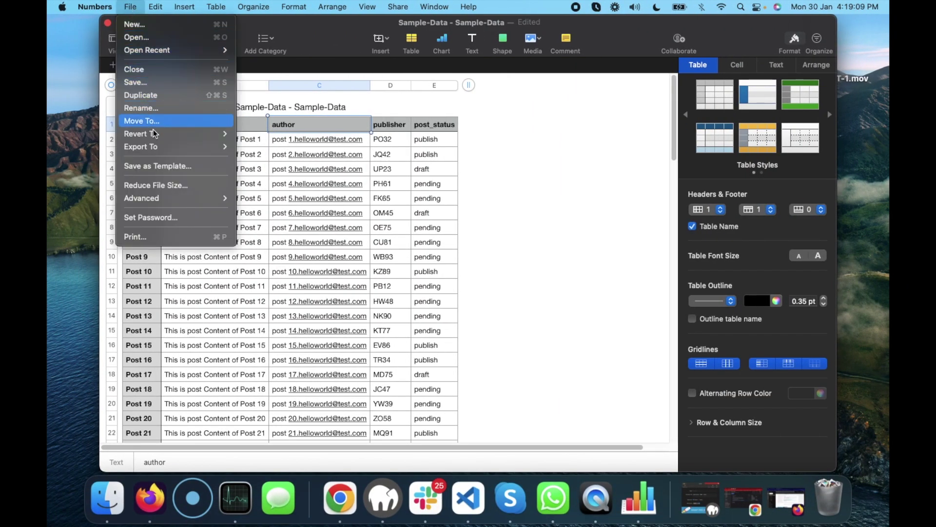
- Export the Sample-Data sheet as a CSV file to the Desktop
click(263, 169)
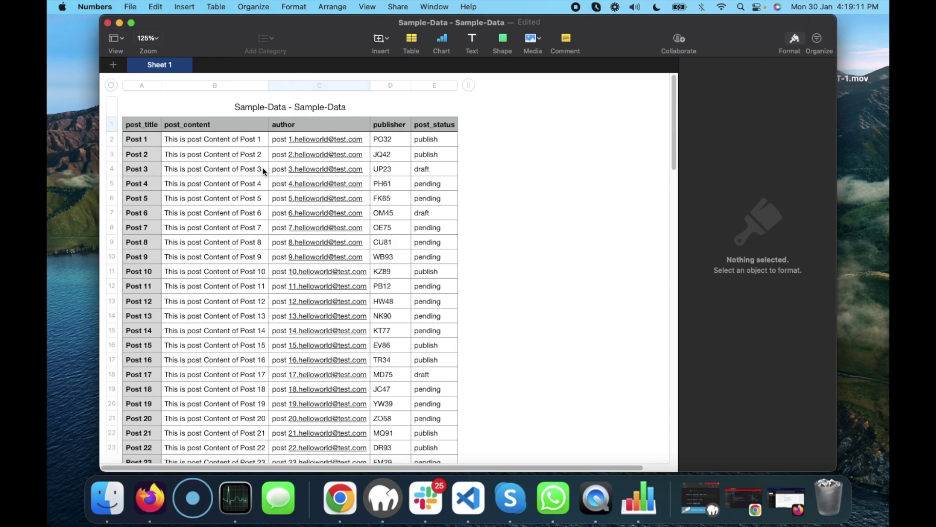
click(631, 296)
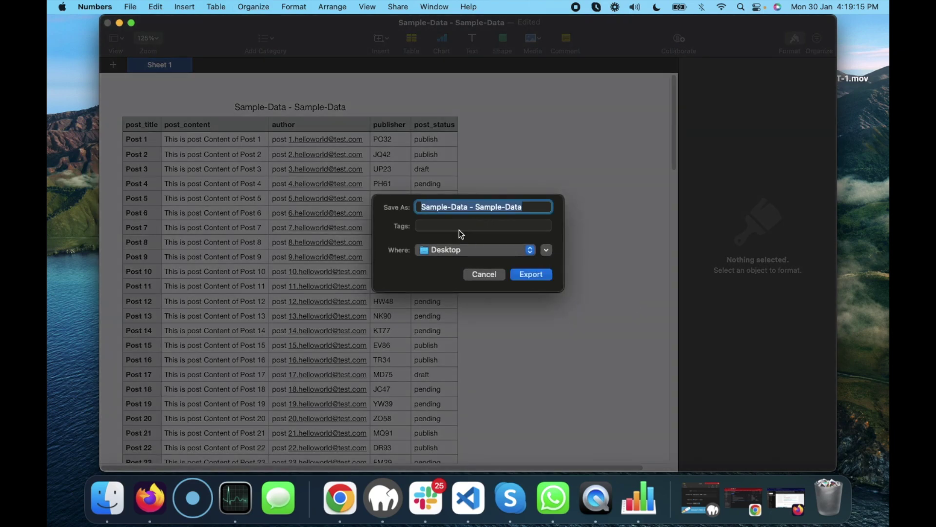
click(532, 274)
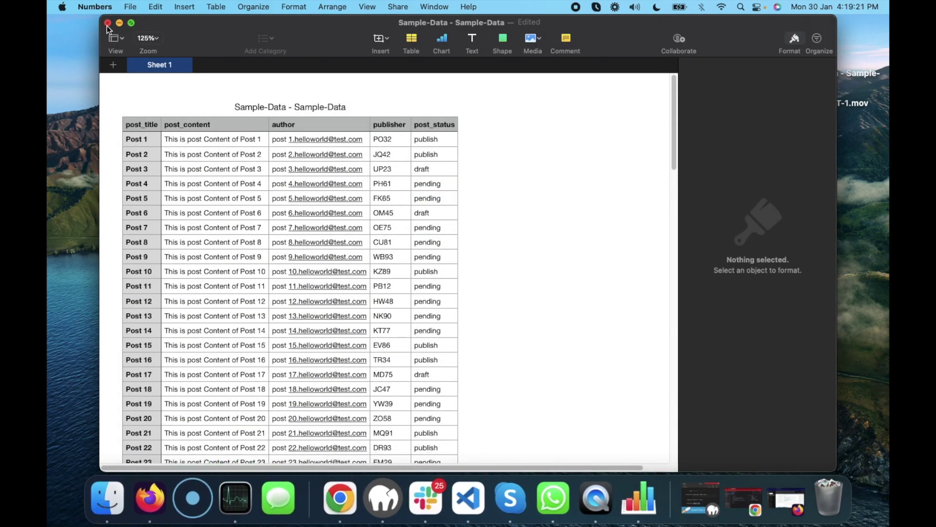
- Close the Numbers document without keeping it and bring WordPress back
click(107, 23)
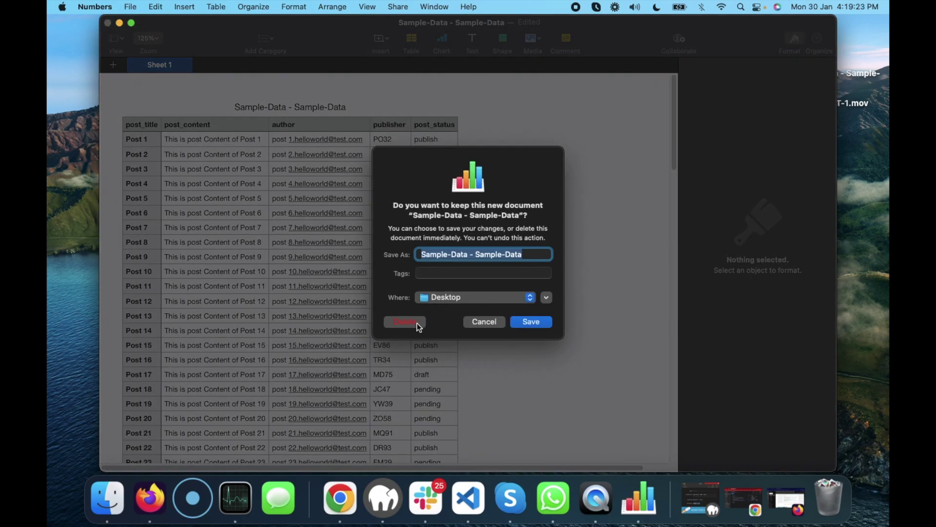
click(415, 323)
click(340, 497)
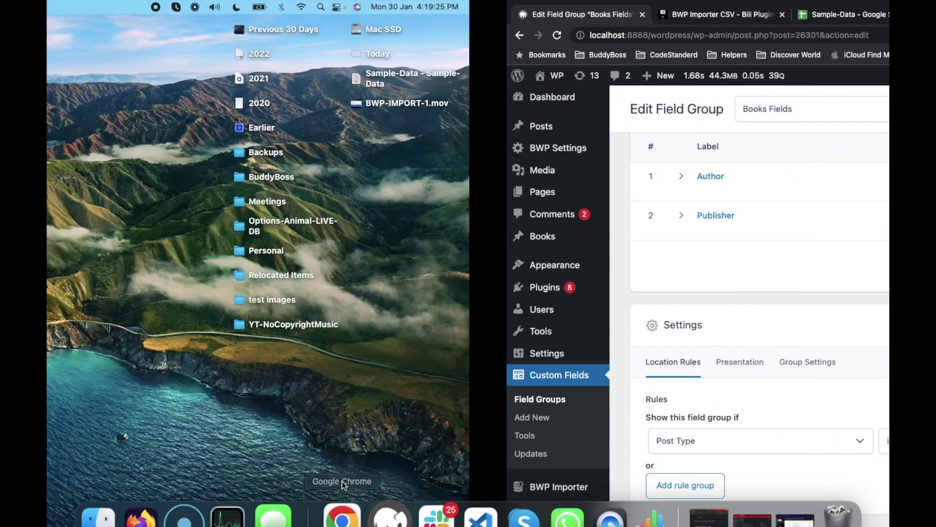
scroll(107, 292, up, 1)
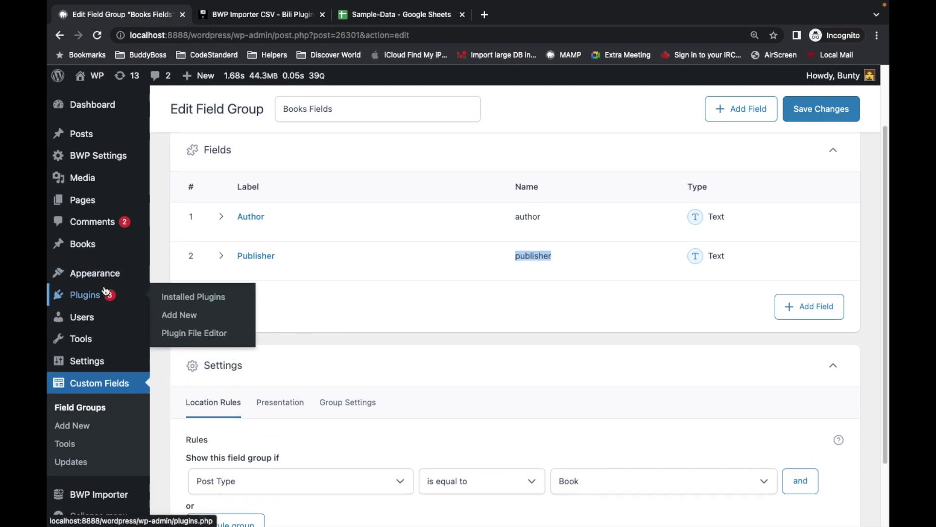
scroll(107, 290, down, 2)
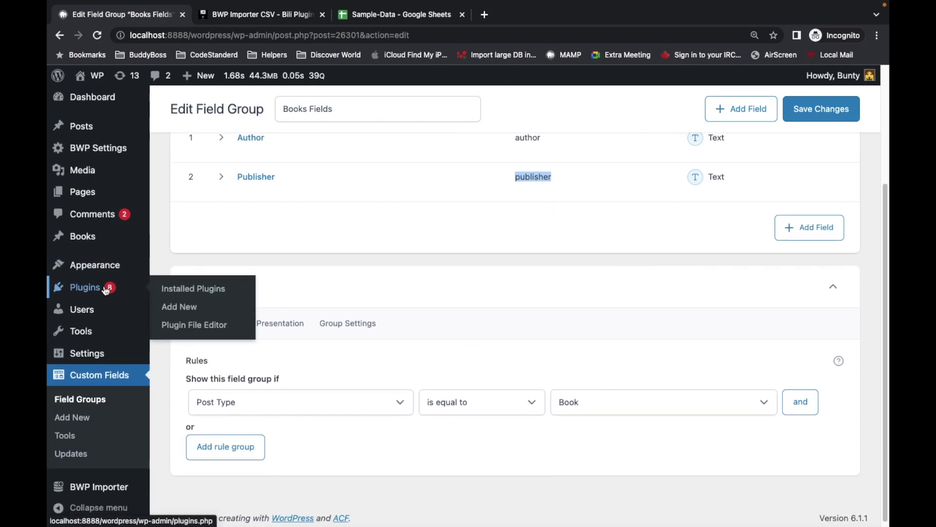
- Choose the Desktop's 'Sample-Data - Sample-Data' CSV in BWP Importer and submit it
click(84, 488)
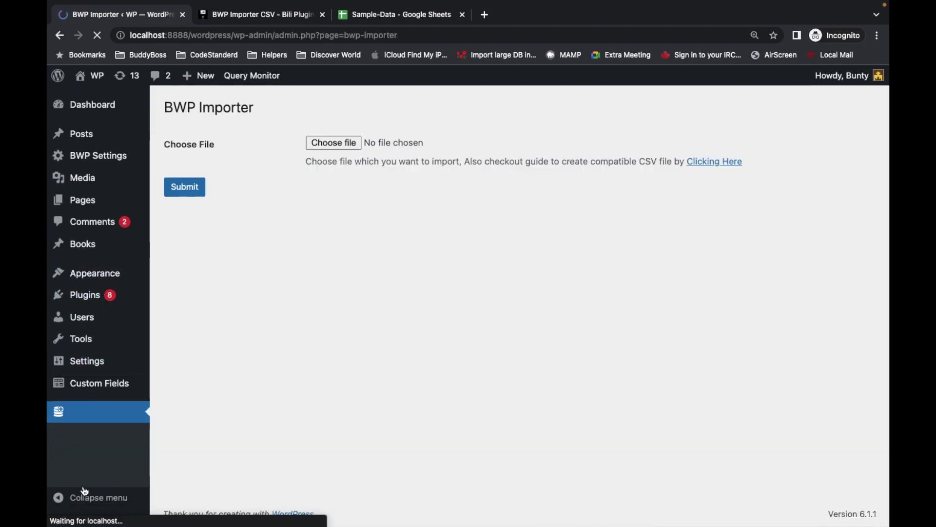
click(340, 144)
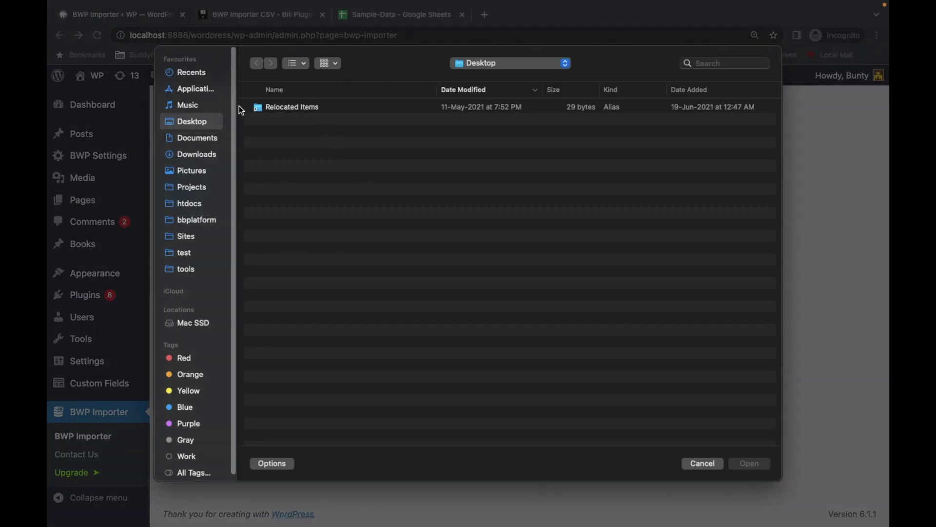
click(186, 138)
click(196, 119)
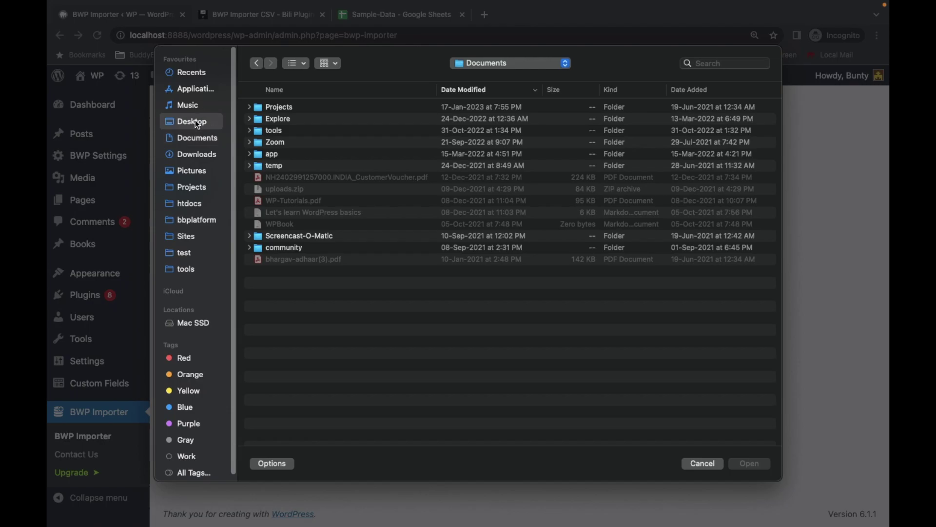
click(302, 107)
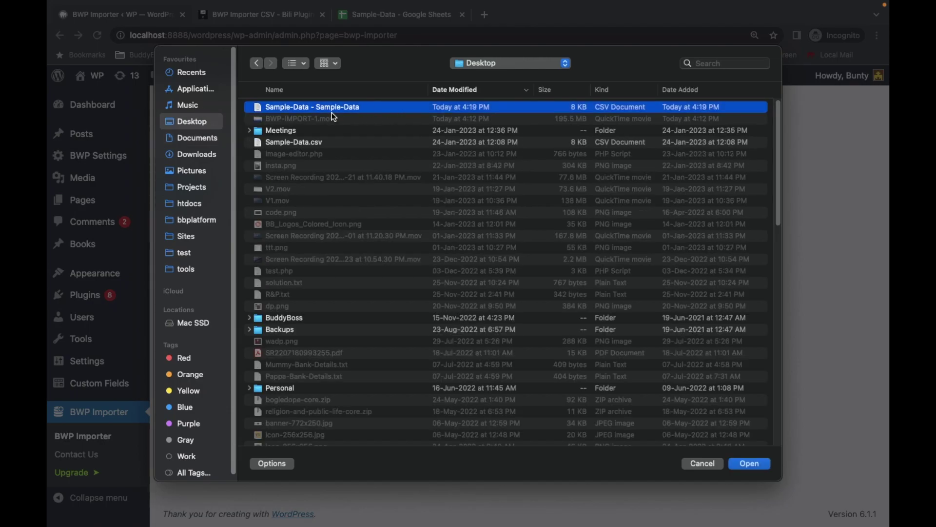
click(747, 463)
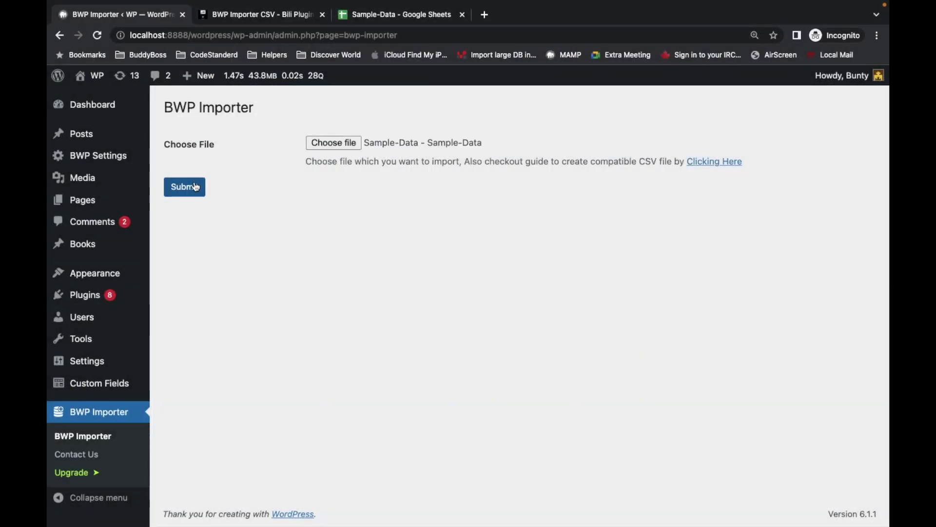
click(195, 187)
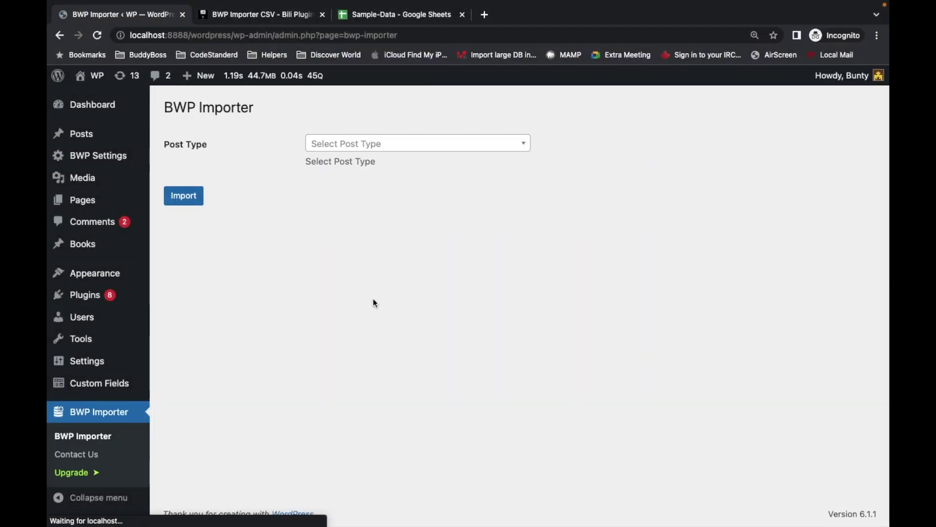
- Import the CSV rows into the Books post type and dismiss the success alert
click(410, 143)
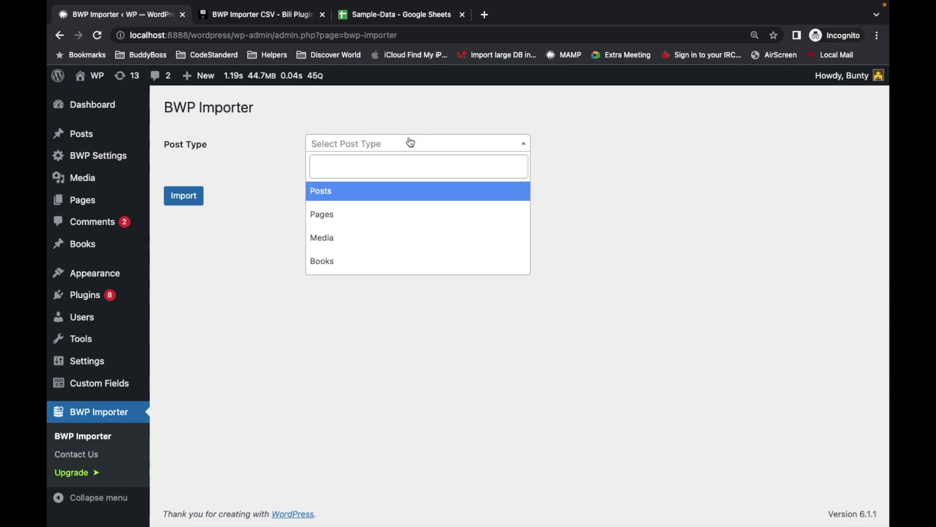
click(342, 261)
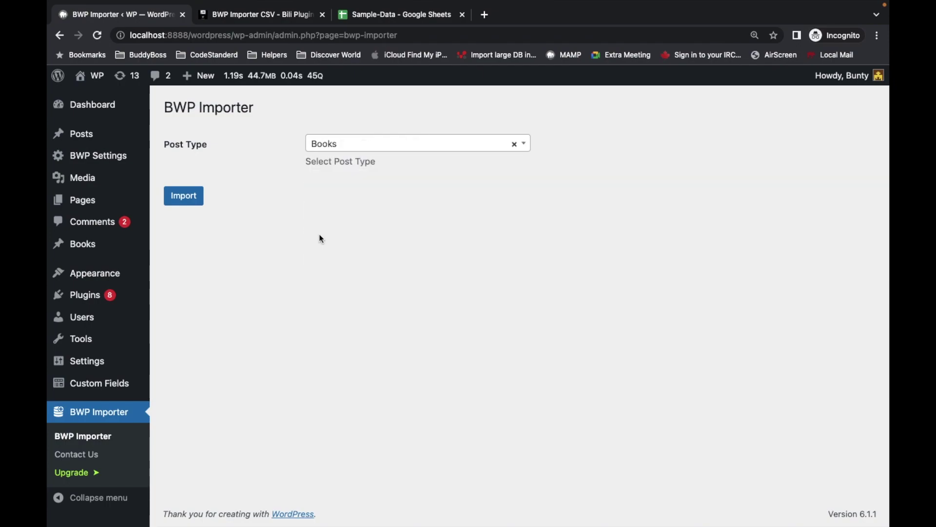
click(188, 196)
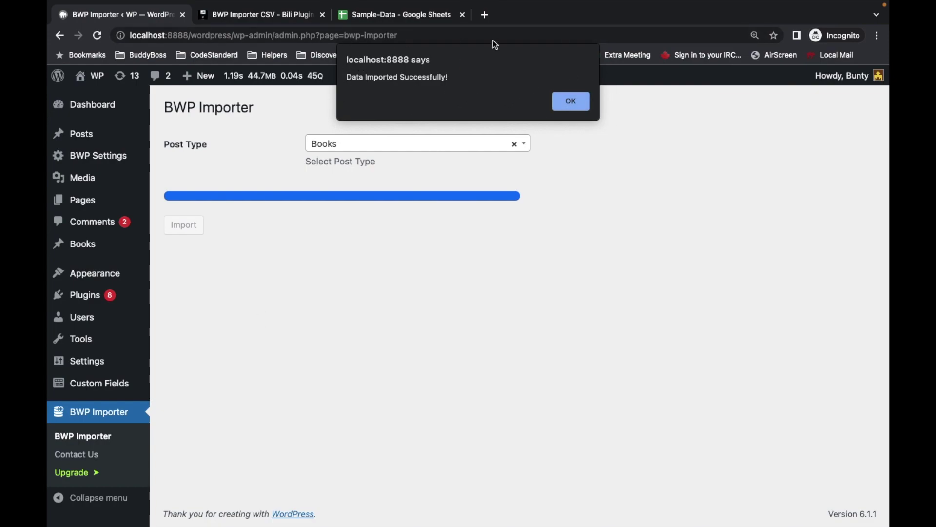
click(581, 94)
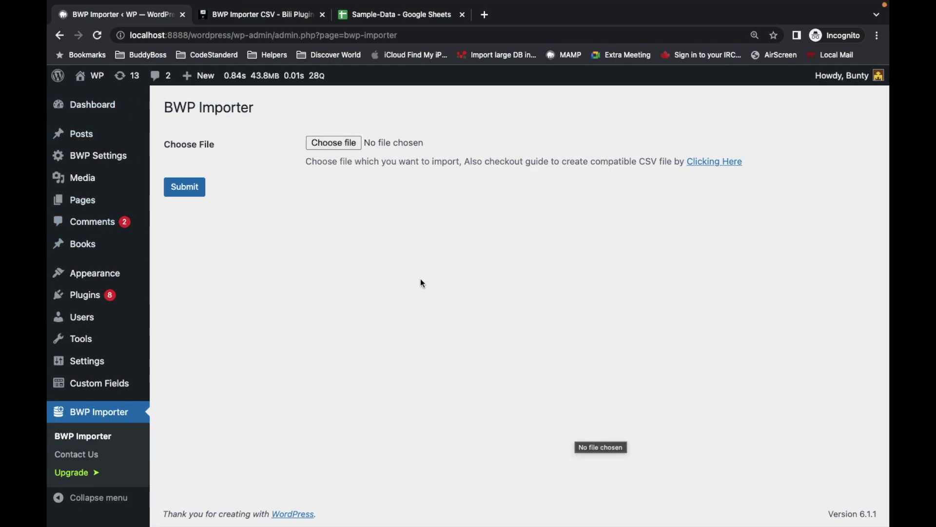
- Open Post 100 from the Books list, inspect its Author and Publisher values, then go back
click(82, 247)
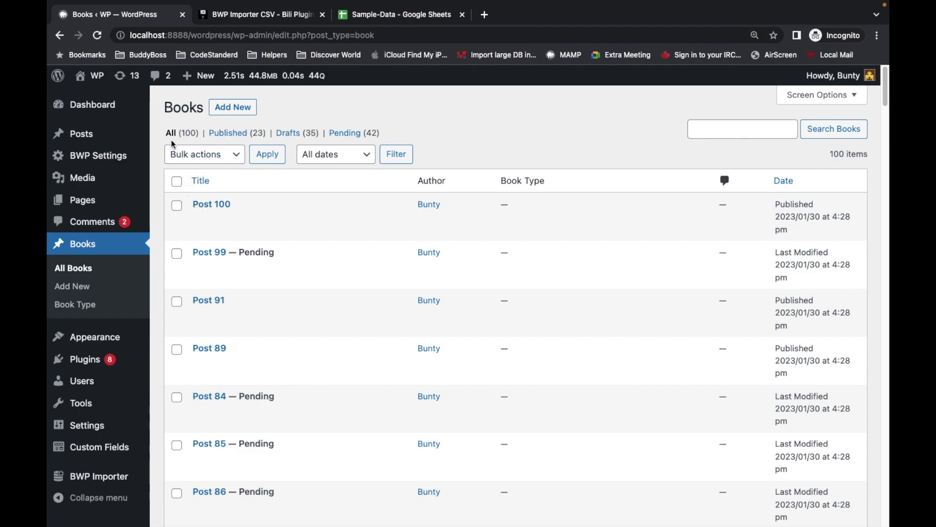
mouse_move(211, 205)
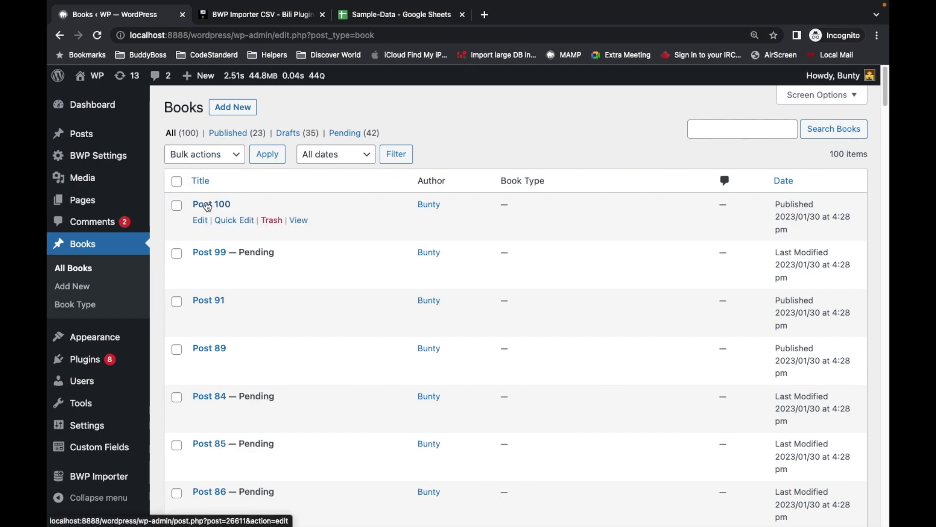
click(206, 206)
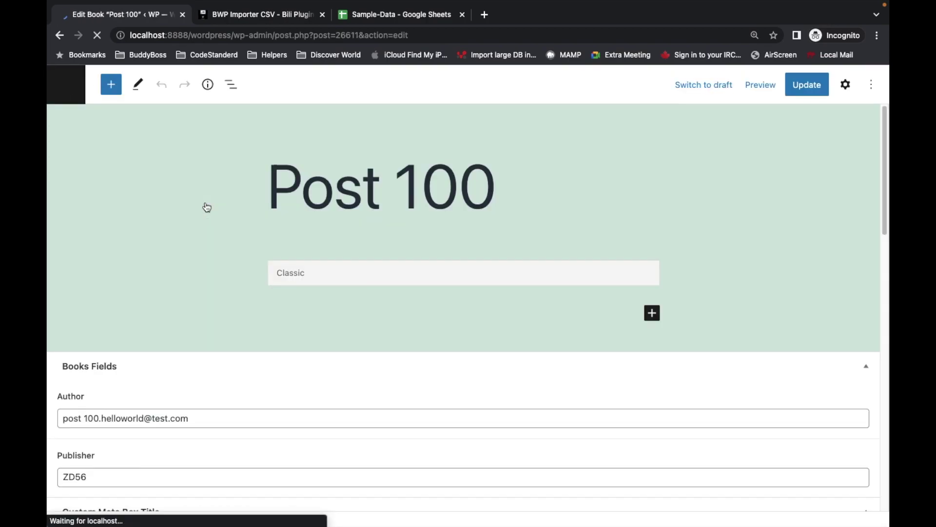
scroll(206, 207, down, 2)
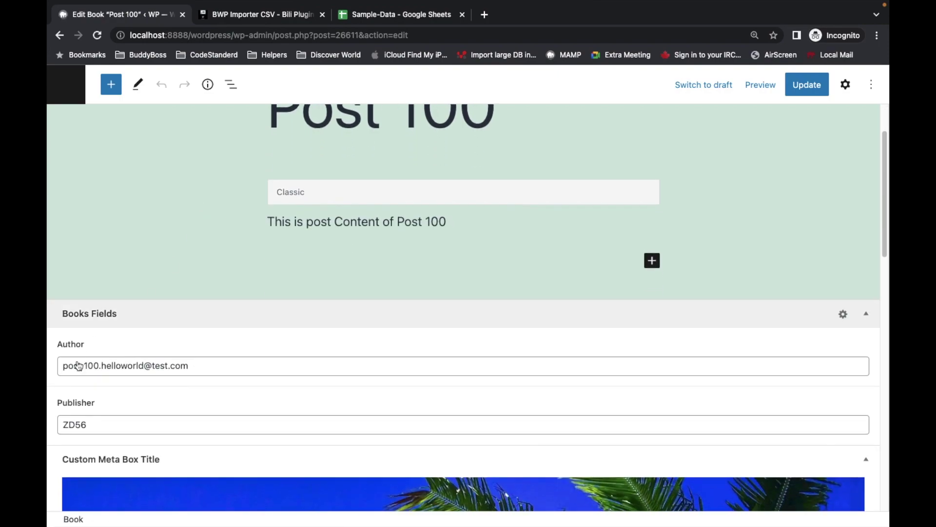
double_click(67, 365)
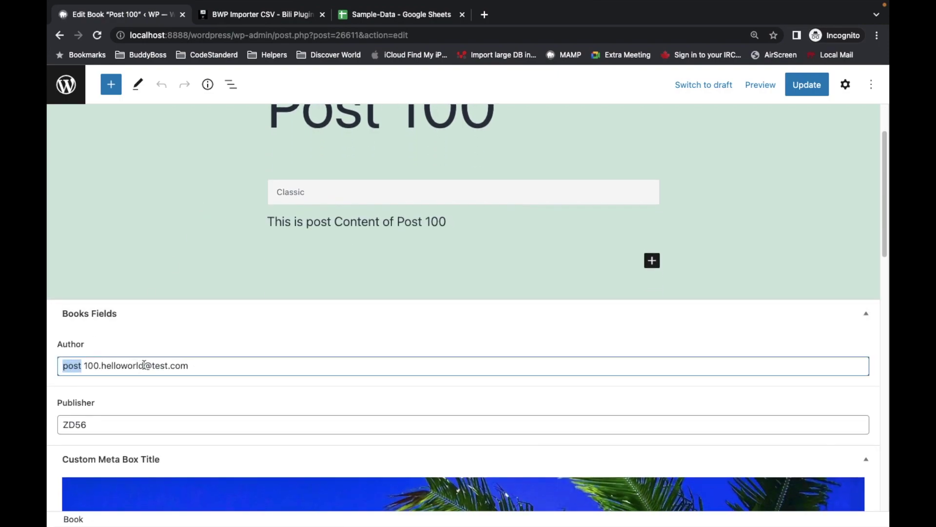
double_click(81, 420)
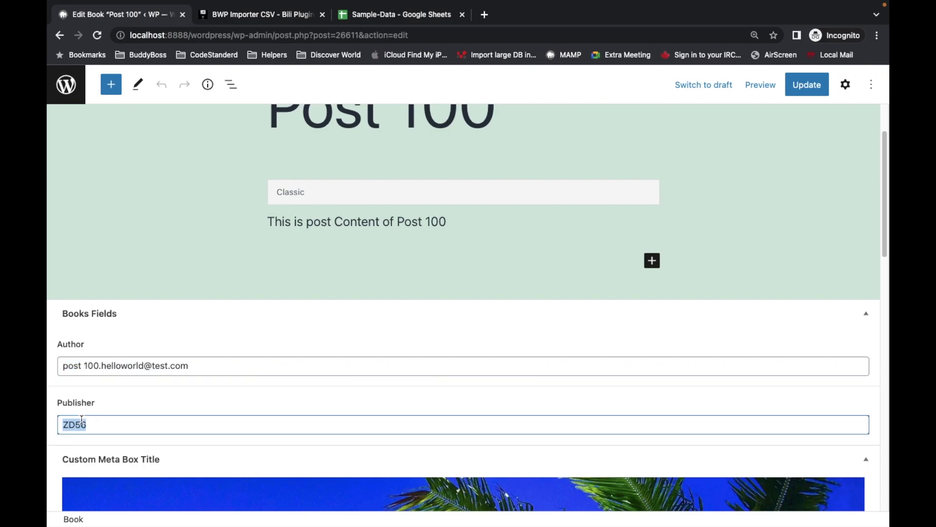
scroll(219, 380, down, 1)
scroll(220, 380, down, 1)
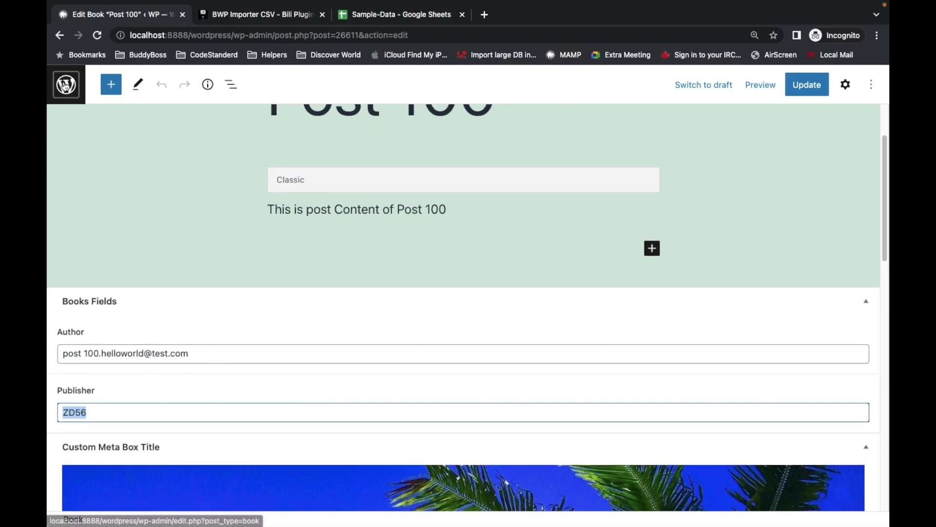
click(66, 85)
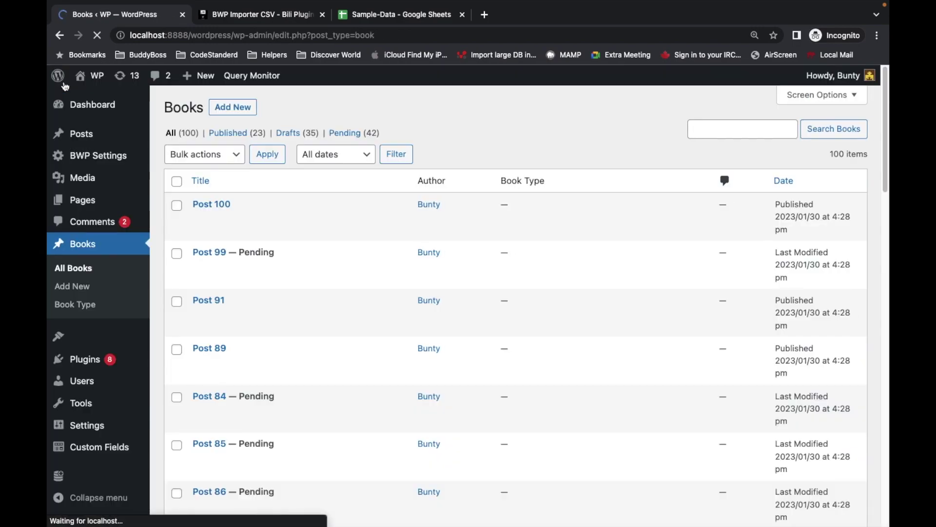
scroll(268, 326, down, 3)
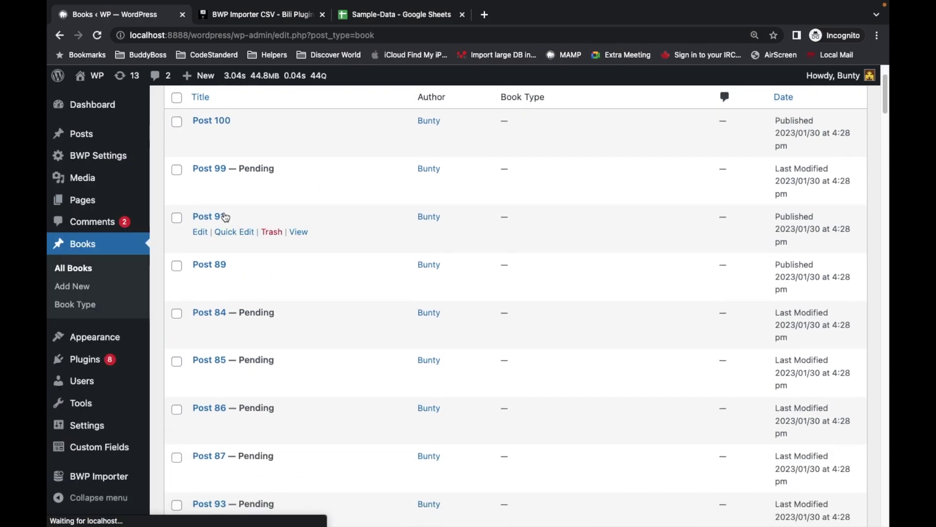
- Open the imported book Post 89 from All Books to check its Author and Publisher
click(204, 267)
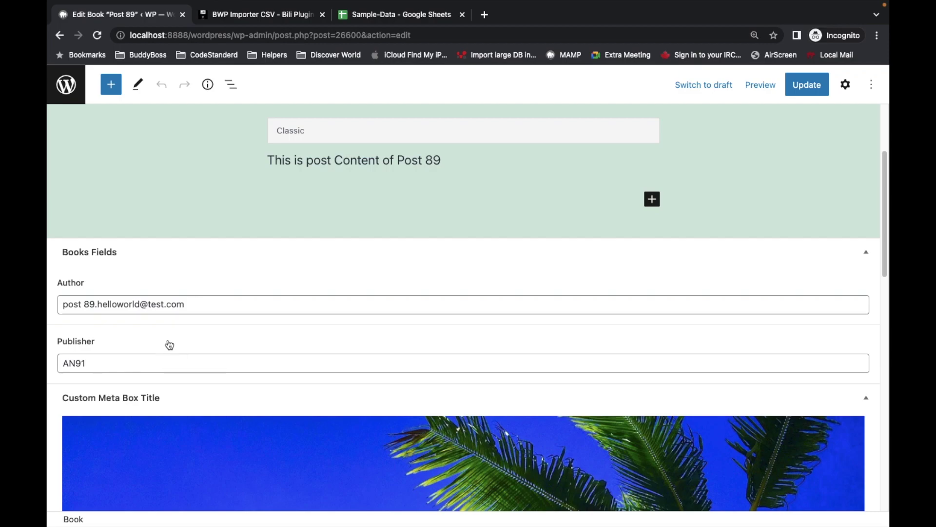
scroll(305, 246, down, 1)
scroll(305, 246, up, 3)
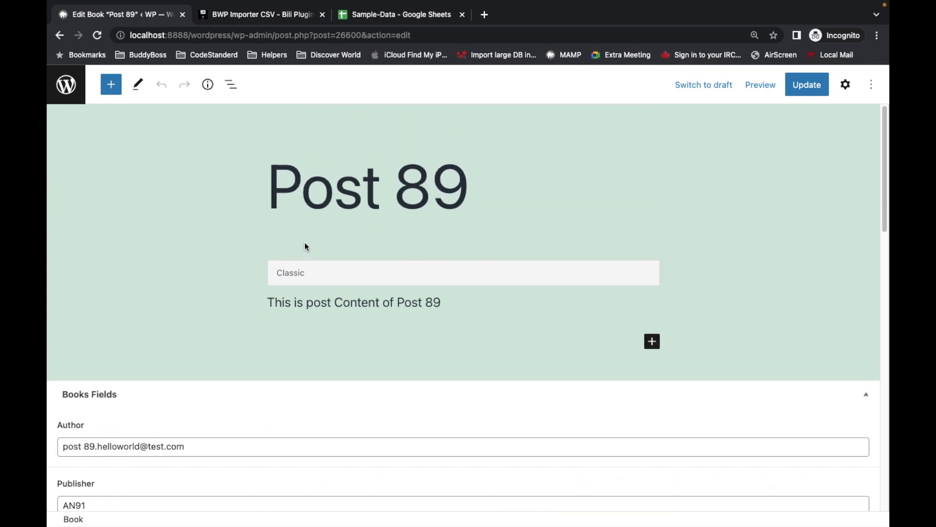